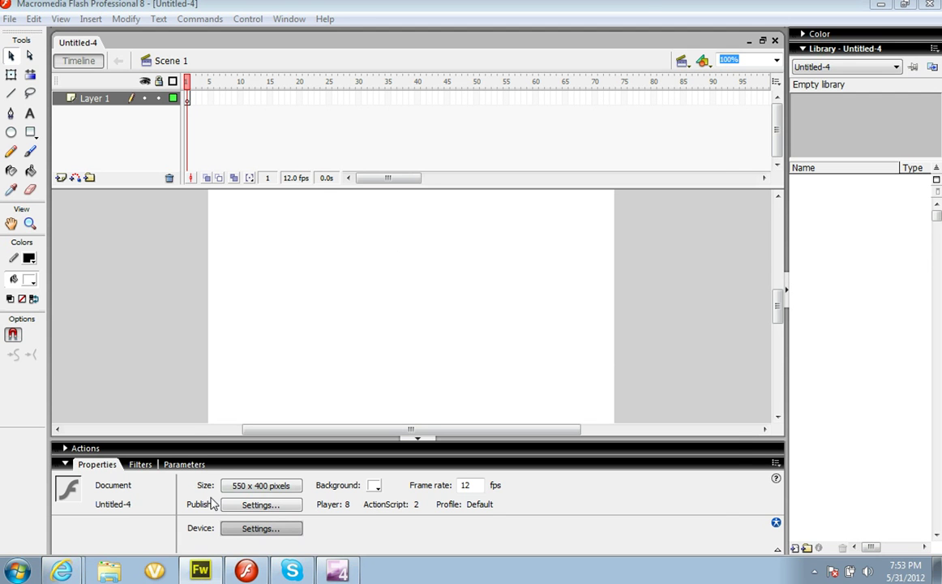
- Switch to Fireworks and copy the row of four running Sonic sprites from the sprite sheet, including the full last sprite
left_click(200, 571)
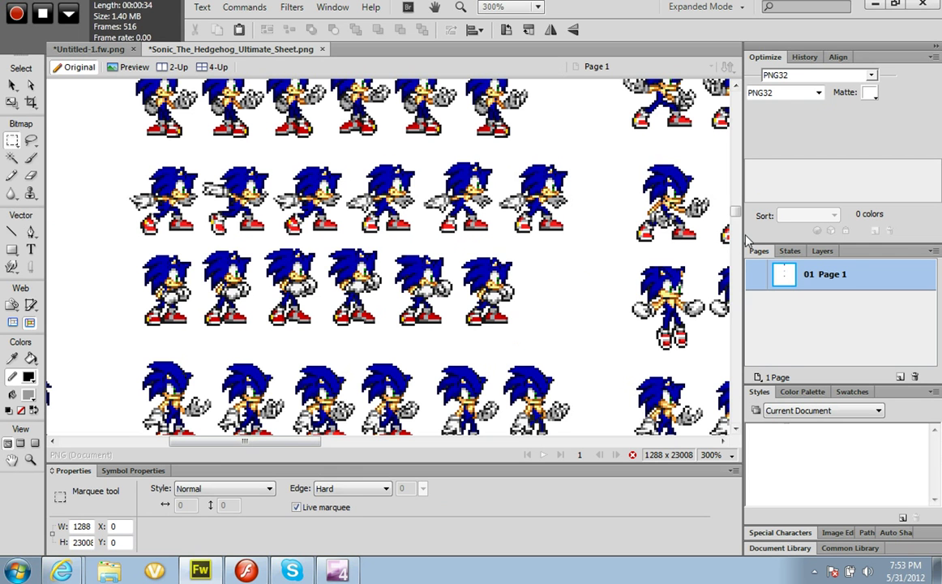
left_click_drag(738, 219, 739, 232)
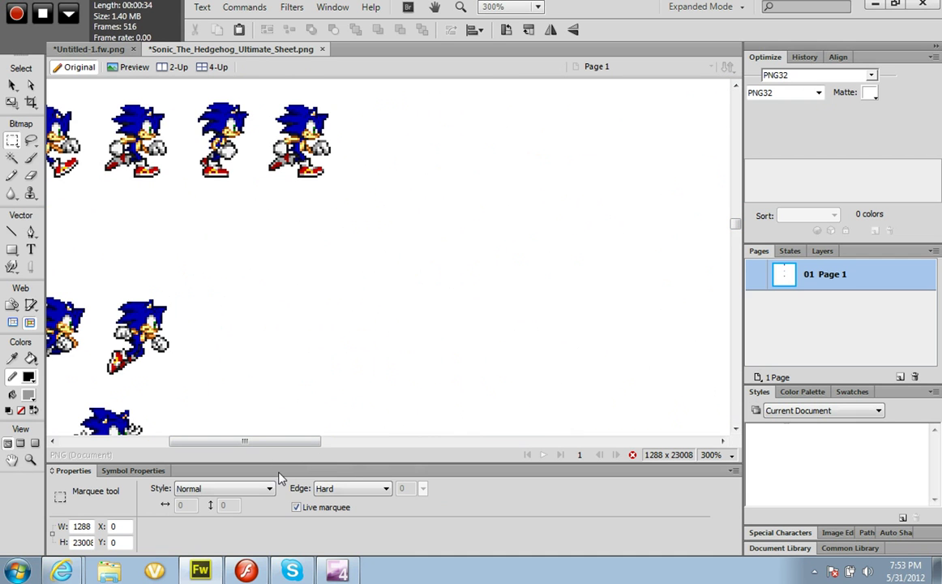
left_click_drag(281, 450, 187, 452)
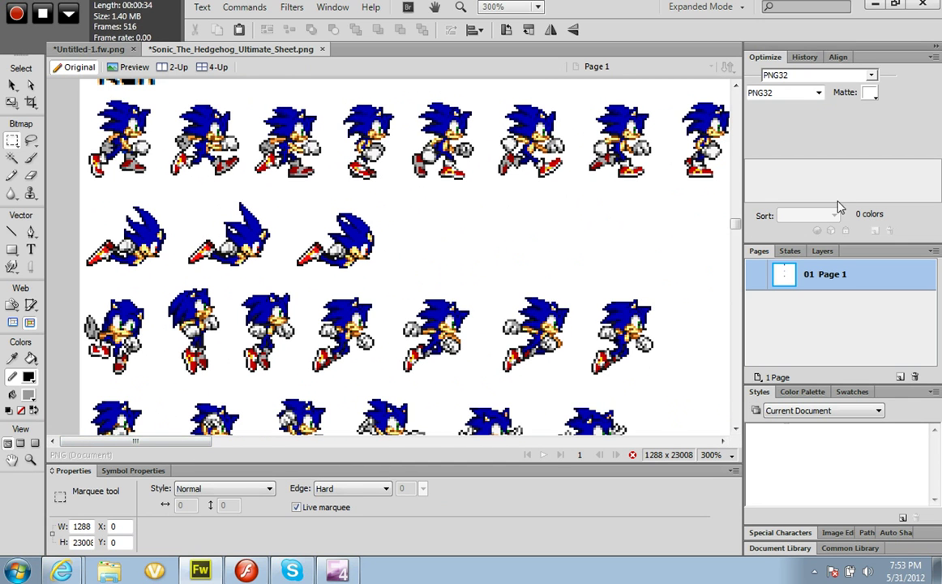
left_click_drag(737, 226, 738, 230)
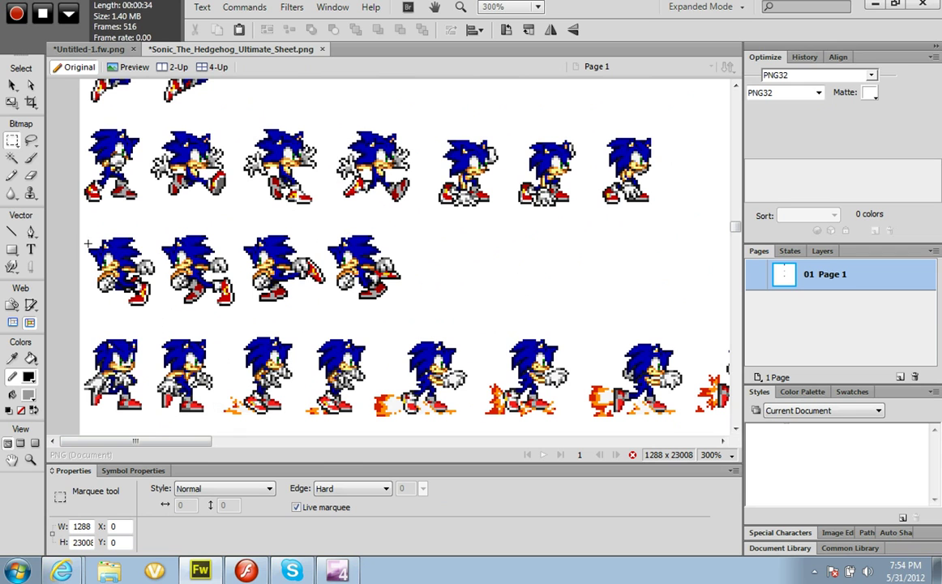
left_click_drag(82, 228, 358, 288)
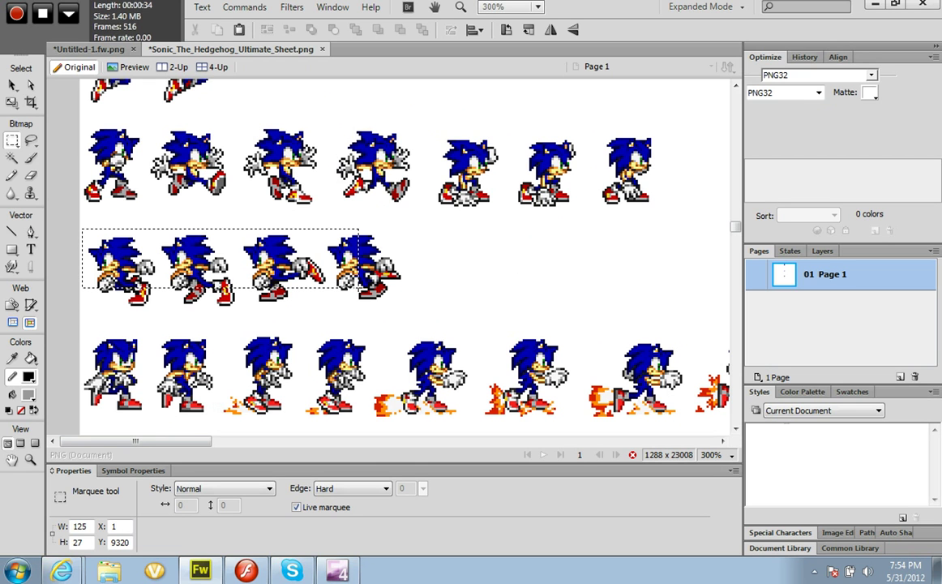
left_click_drag(359, 288, 406, 309)
right_click(307, 270)
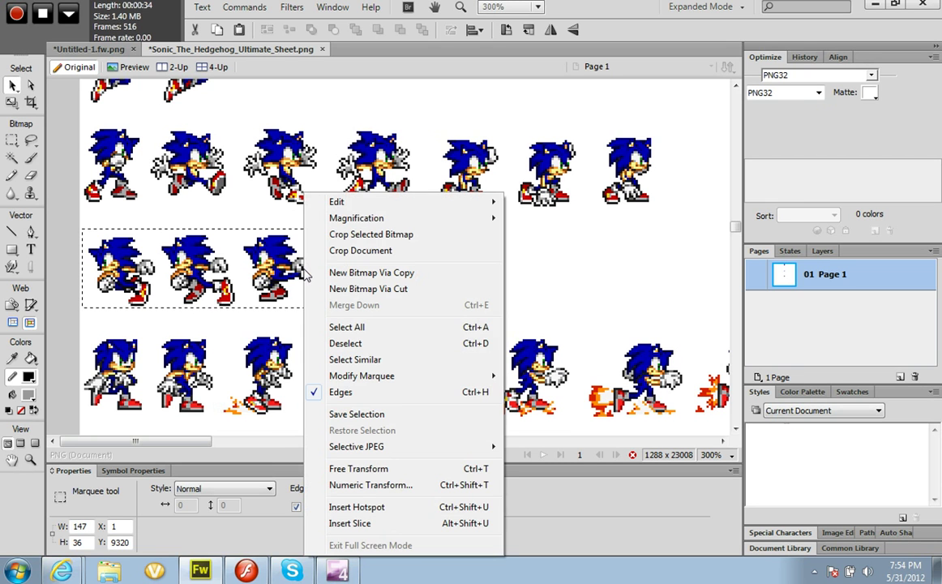
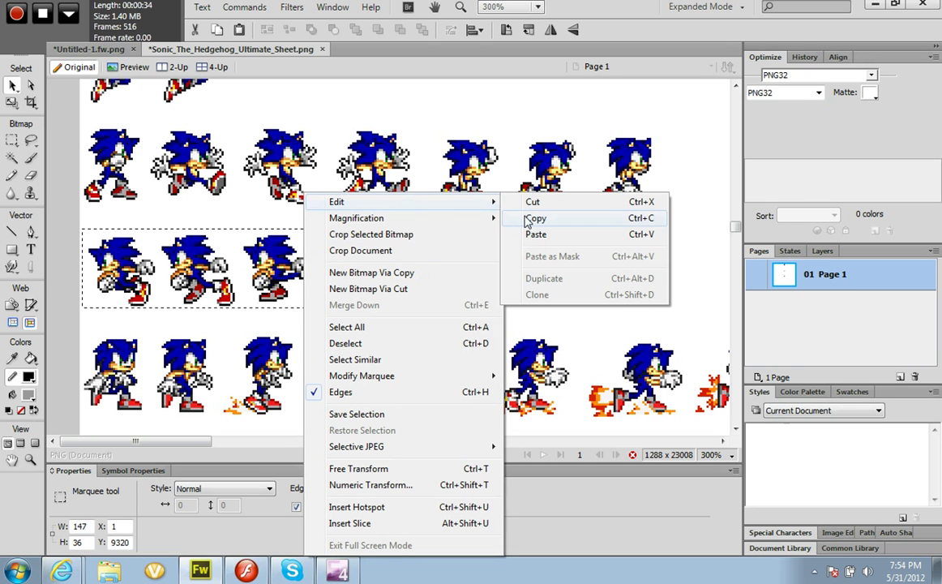
- Switch to Flash and paste the copied sprite row into the empty document
left_click(246, 572)
right_click(393, 377)
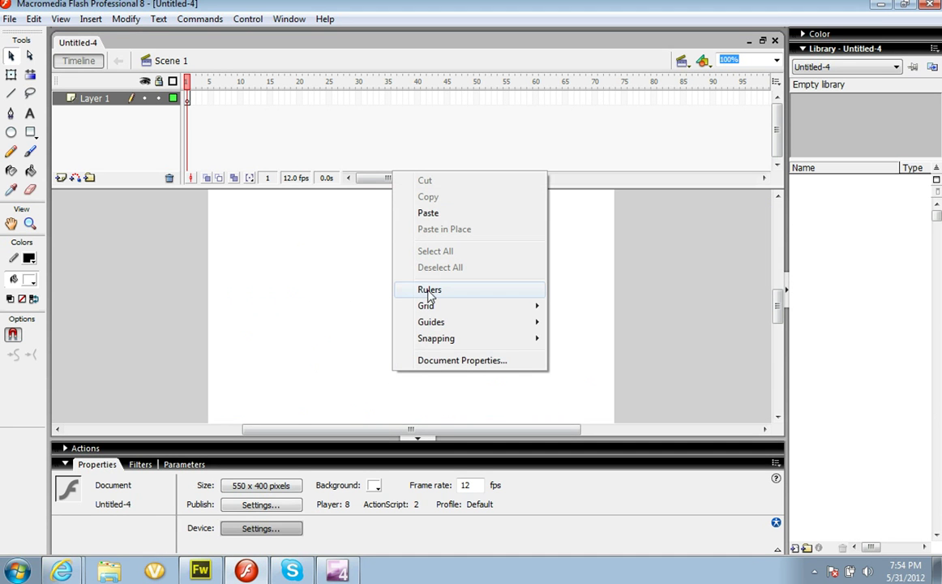
left_click(458, 214)
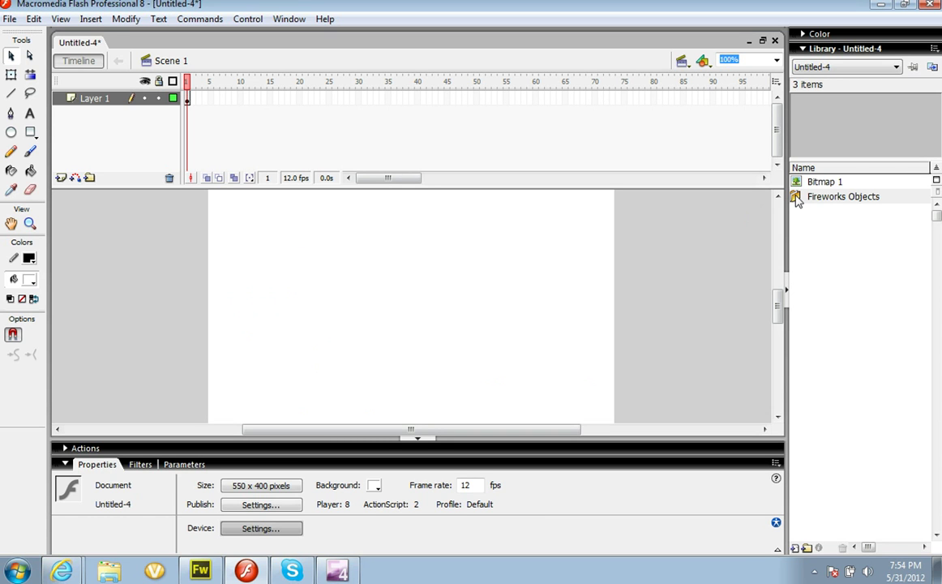
- Open Symbol 1 from the library's Fireworks Objects folder for editing at 400% zoom
double_click(797, 199)
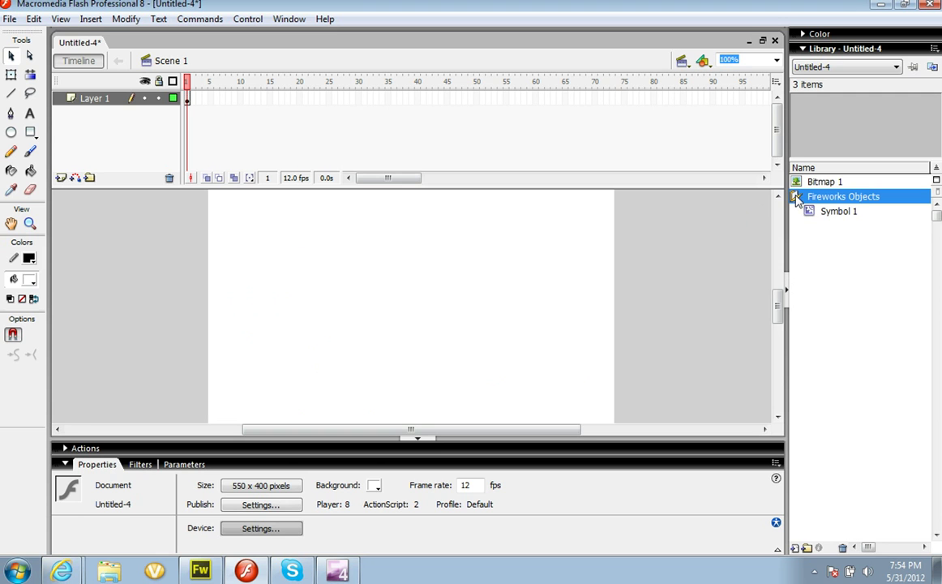
double_click(812, 212)
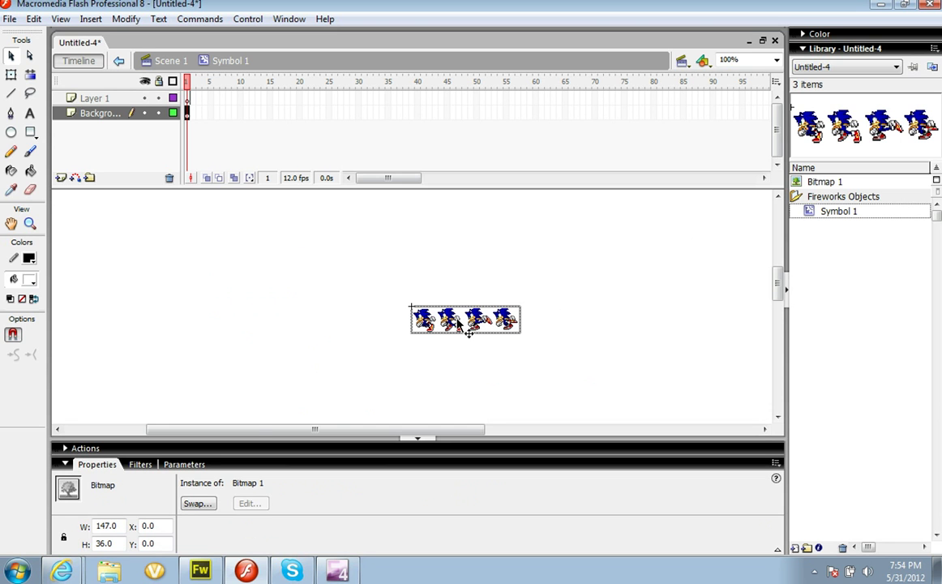
key("ctrl+=")
key("ctrl+=")
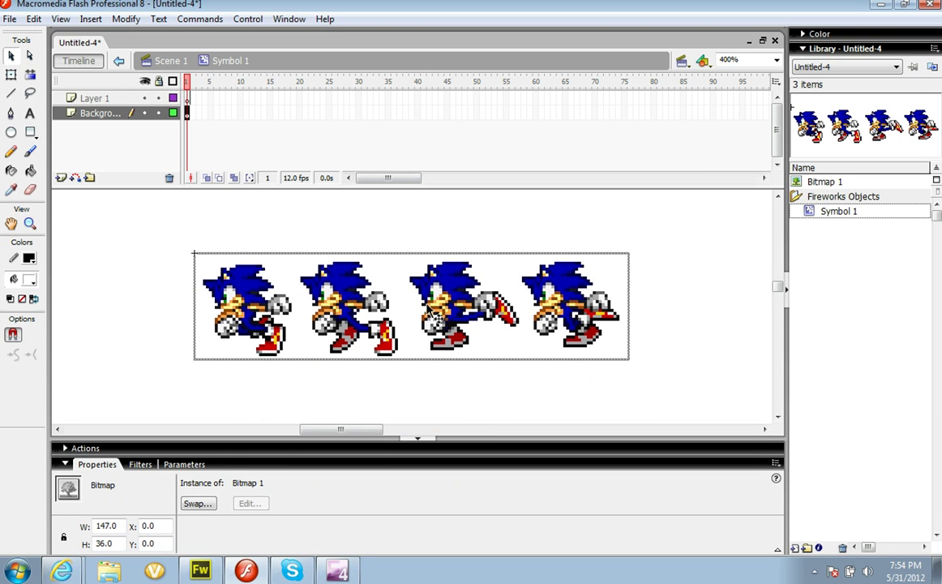
- Delete the empty Layer 1 inside the symbol and rename the Background layer to Running
left_click(118, 102)
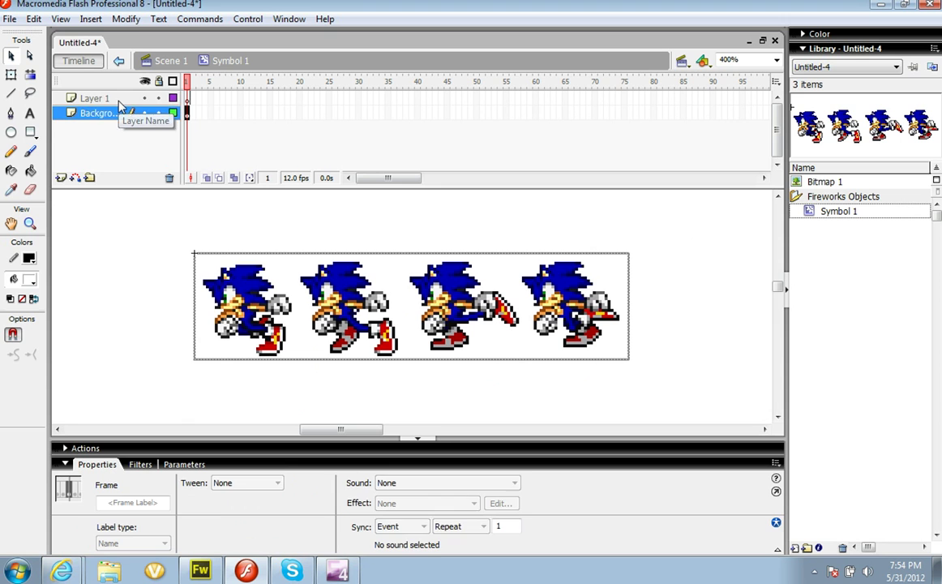
right_click(118, 102)
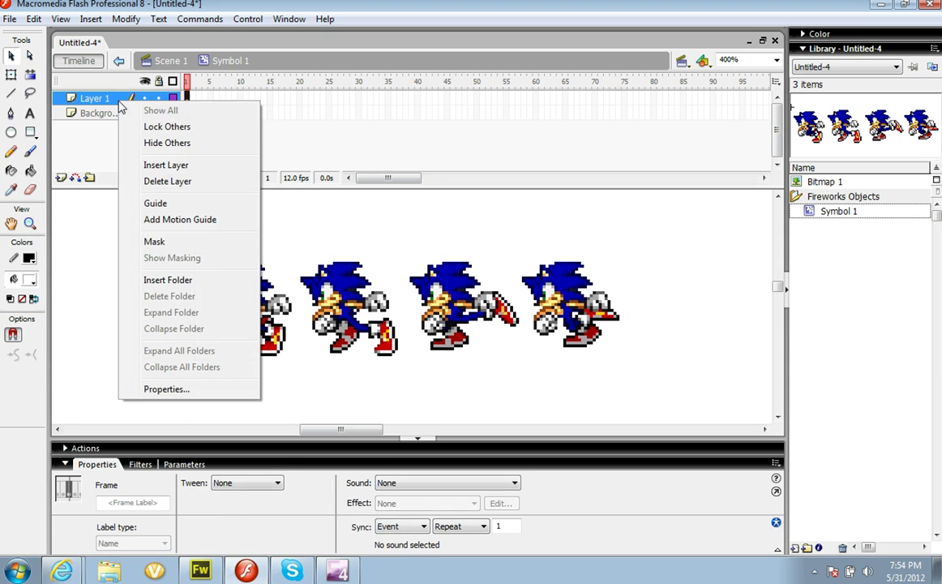
left_click(154, 180)
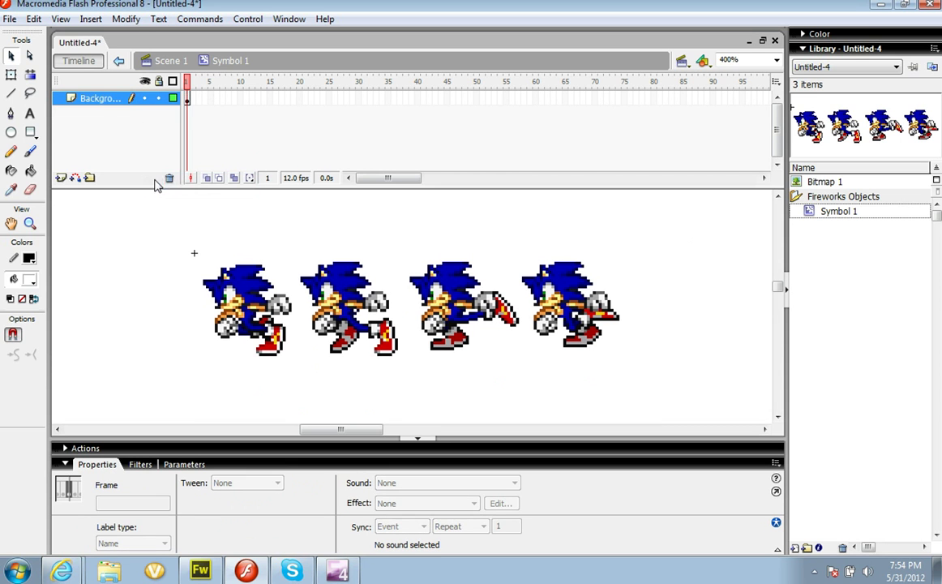
double_click(107, 99)
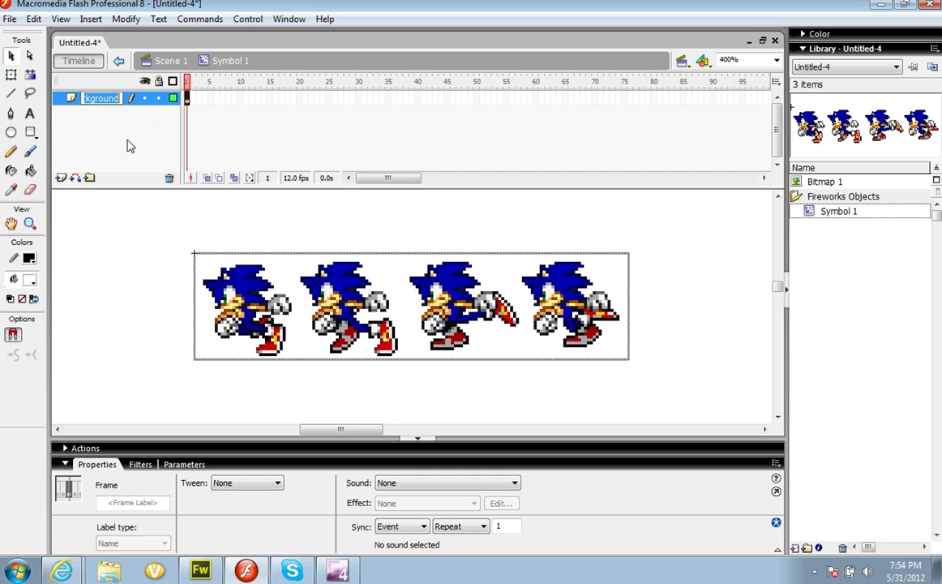
type("Running")
left_click(191, 143)
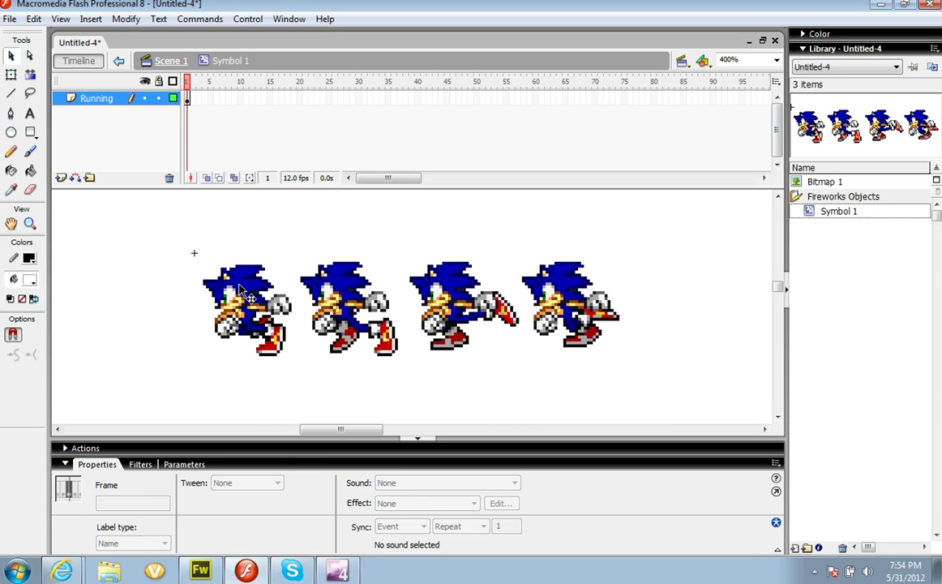
- Trace the sprite bitmap with color threshold 1, minimum area 1 pixel, Pixels curve fit and Many corners
left_click_drag(186, 242, 629, 407)
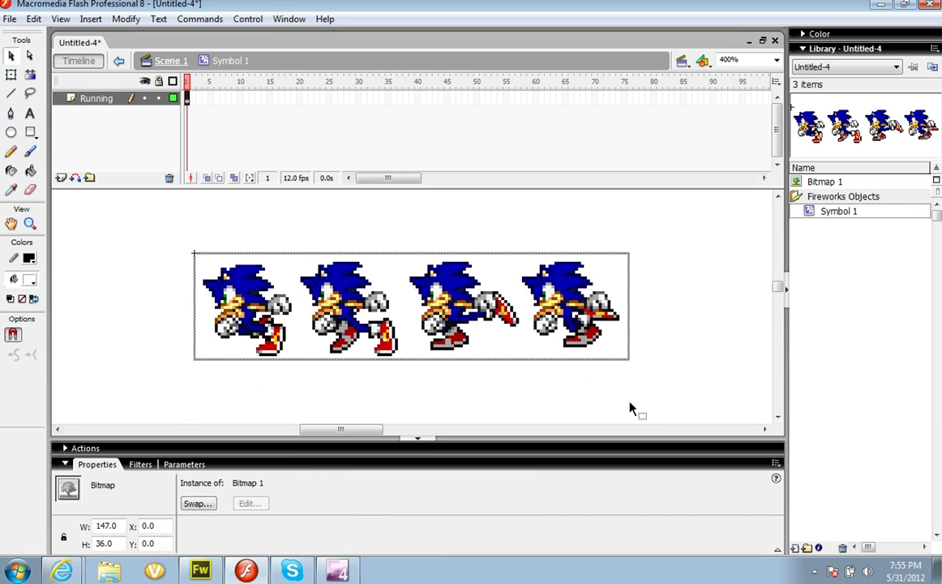
left_click(127, 19)
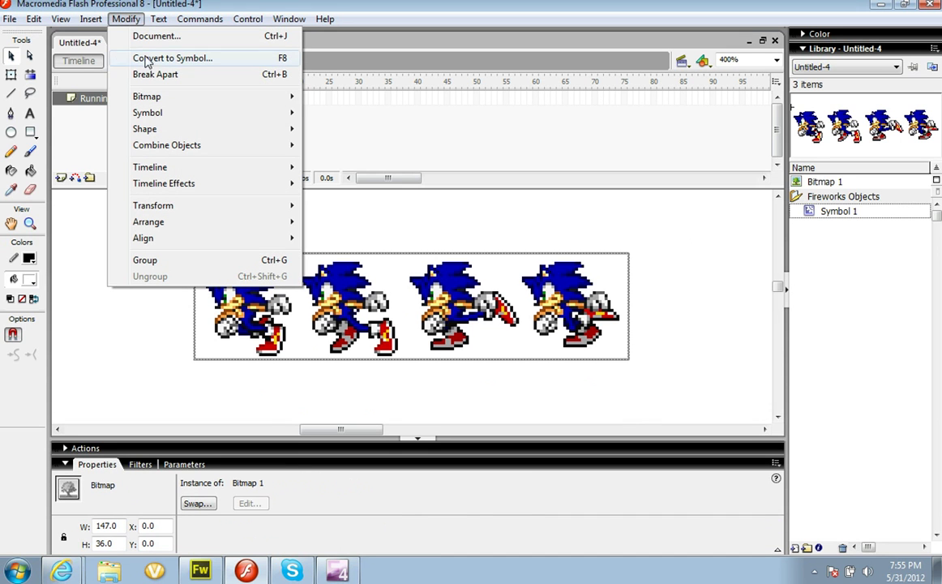
mouse_move(264, 98)
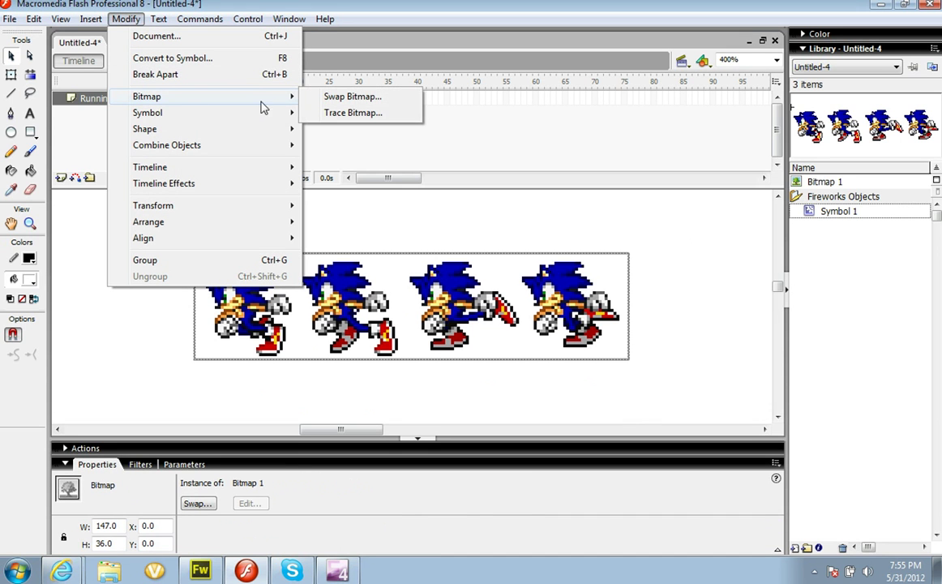
left_click(328, 114)
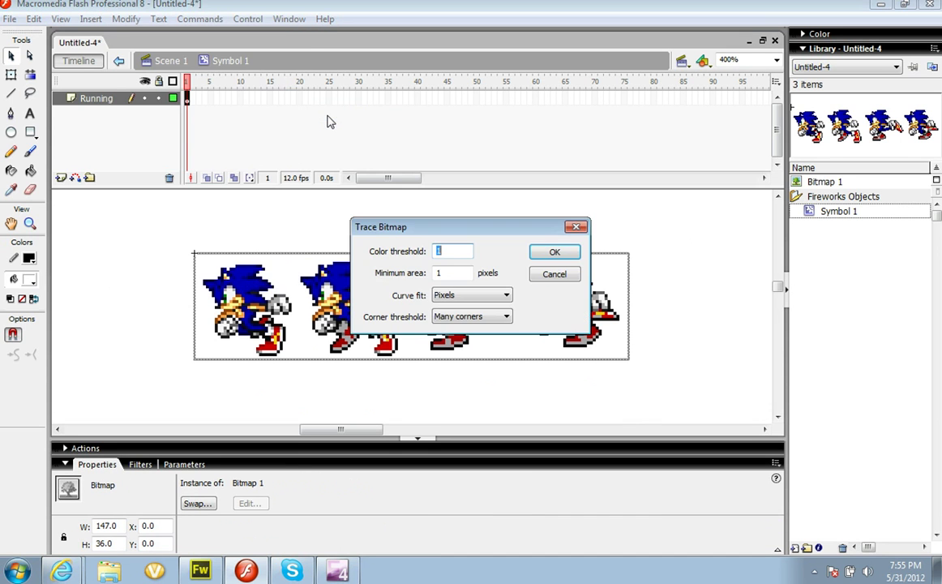
left_click(542, 253)
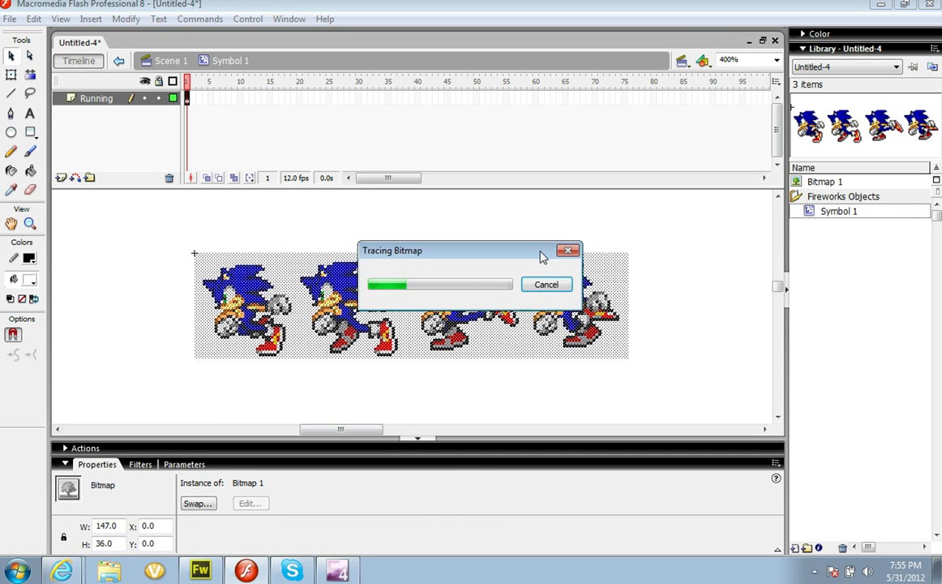
- Delete the traced white background surrounding the four sprites
left_click(357, 234)
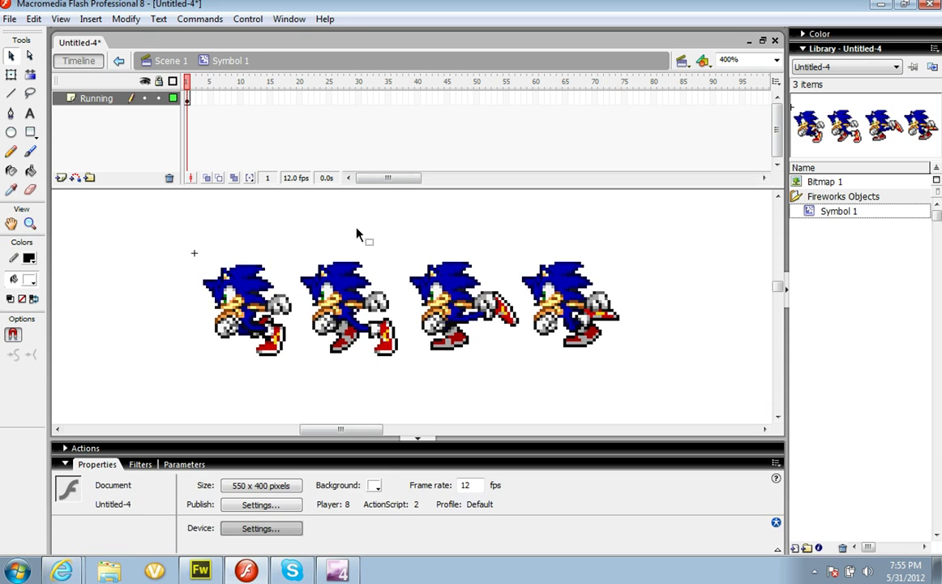
left_click(394, 276)
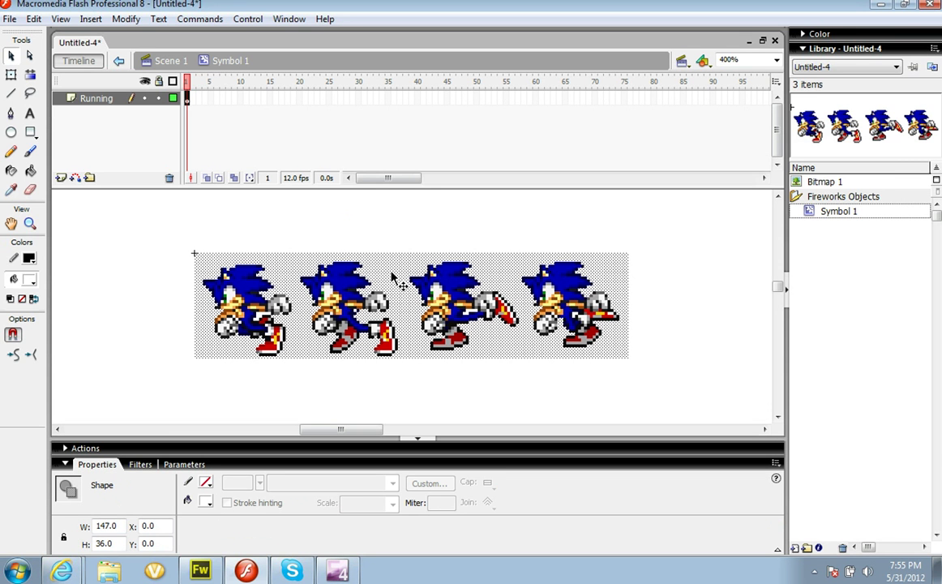
key("Escape")
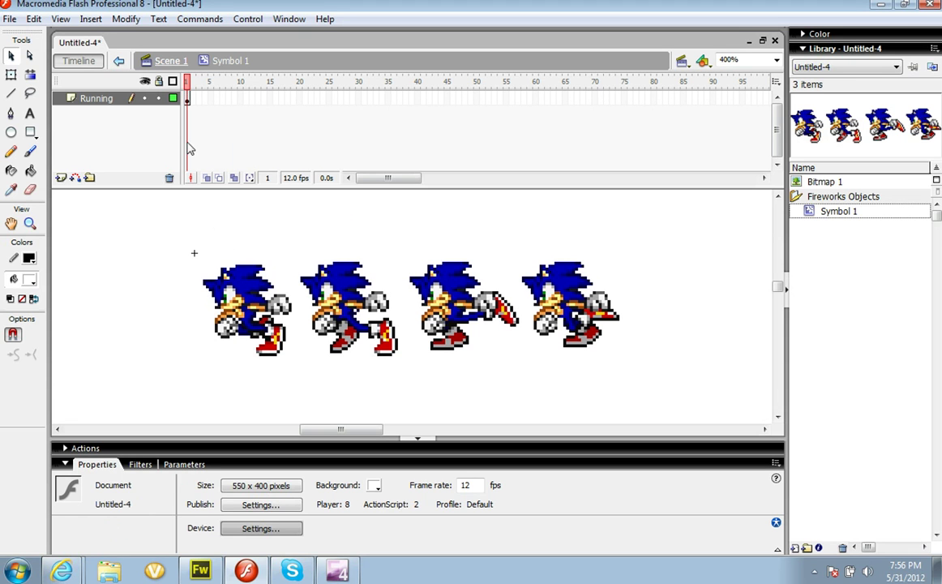
- Insert blank keyframes at frames 2, 3 and 4 of the Running layer and return to frame 1
left_click(192, 101)
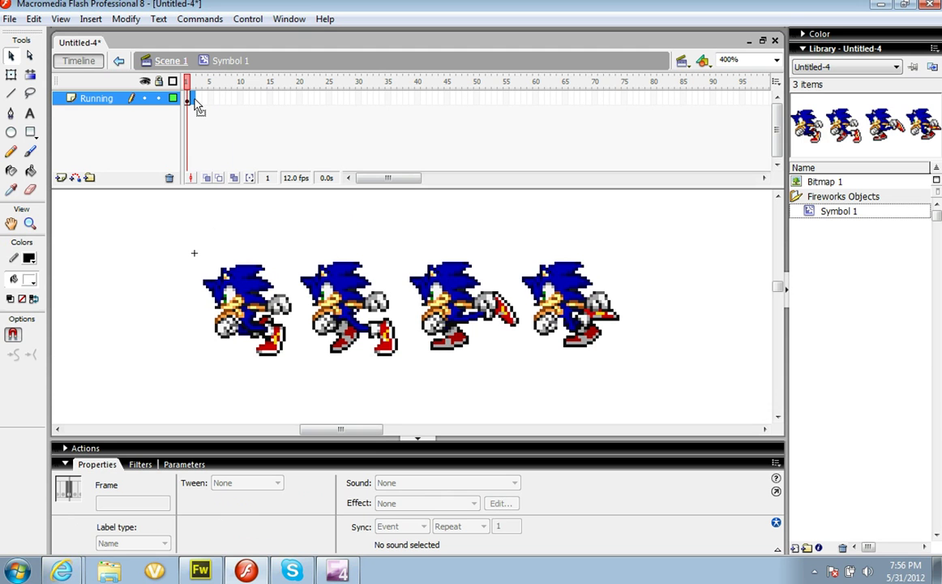
left_click_drag(196, 102, 194, 100)
left_click(188, 98)
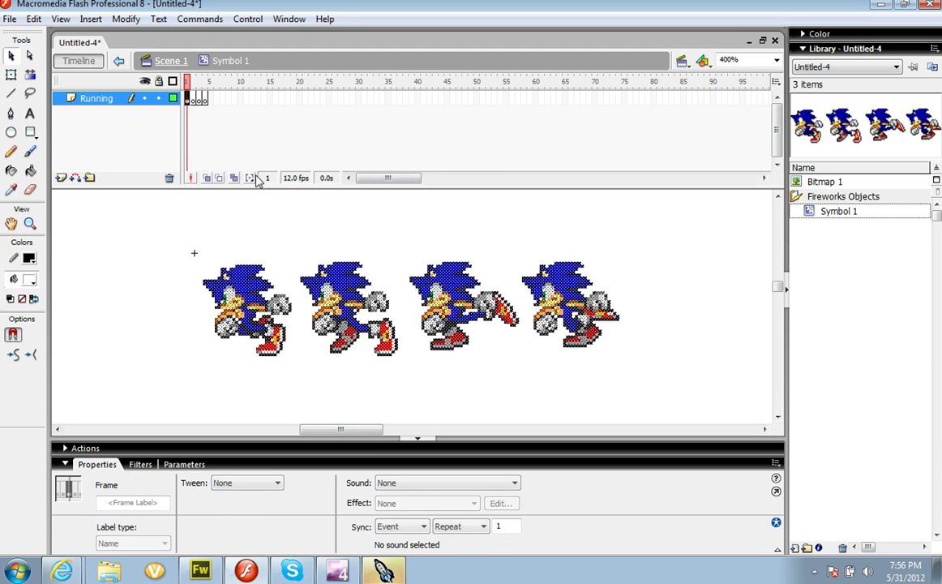
- Copy the last three sprites in frame 1 and delete them, keeping only the first pose there
left_click_drag(315, 258, 296, 240)
right_click(331, 305)
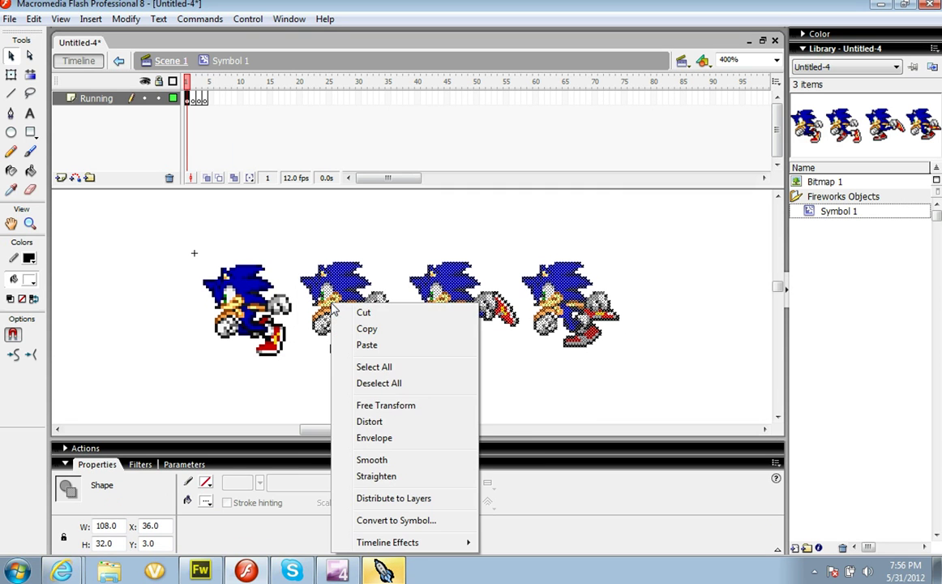
left_click(368, 329)
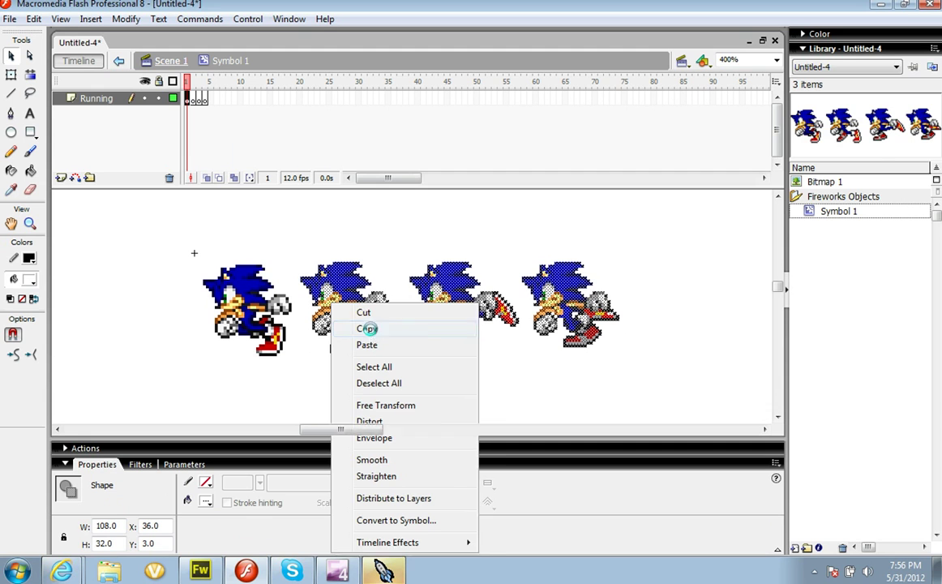
key("Delete")
- Paste the three copied sprites in place on frame 2
left_click(193, 99)
right_click(308, 236)
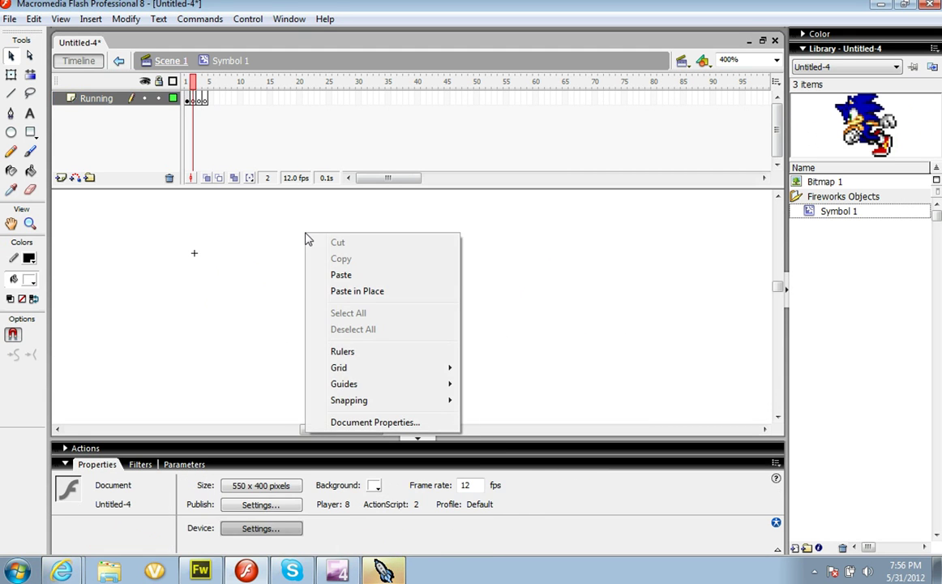
left_click(360, 295)
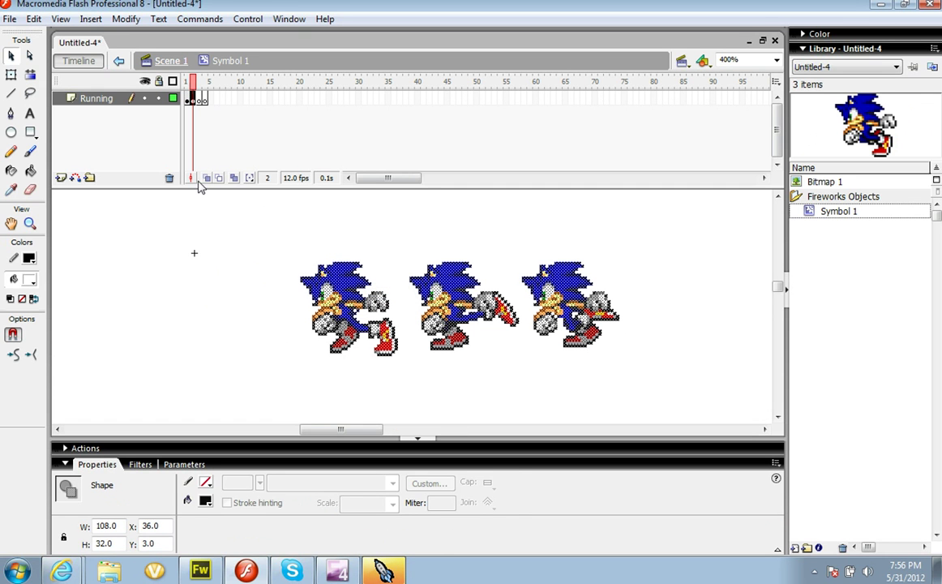
- Turn on onion skinning and nudge frame 2's three sprites left until the second pose overlaps the ghosted first pose
left_click(206, 178)
key("Left")
key("Left")
key("Left")
key("Left")
key("Left")
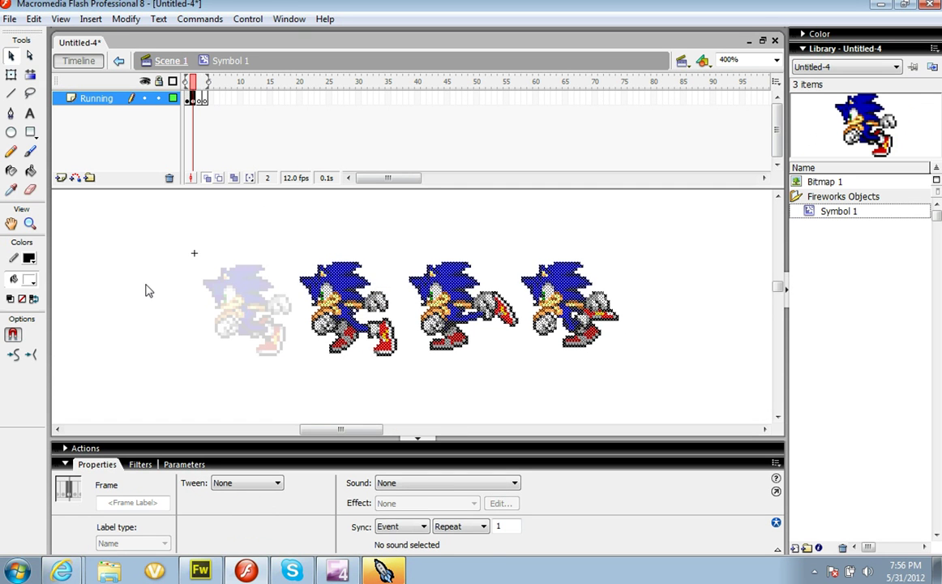
key("Left")
key("Left")
key("Left")
key("Left")
key("Left")
key("Left")
key("Left")
key("Left")
key("Left")
key("Left")
key("Left")
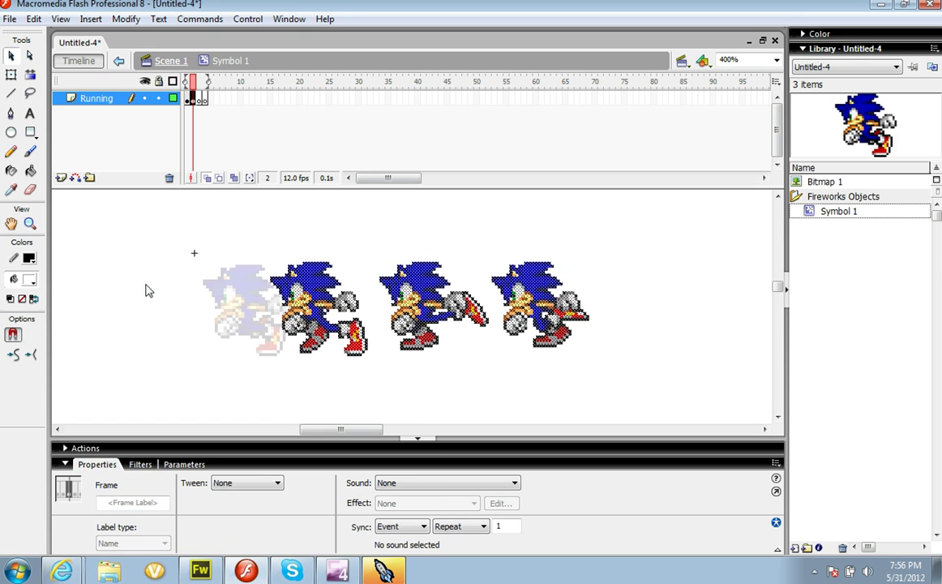
key("Left")
key("Left")
key("Left")
key("Left")
key("Left")
key("Left")
key("Left")
key("Left")
key("Left")
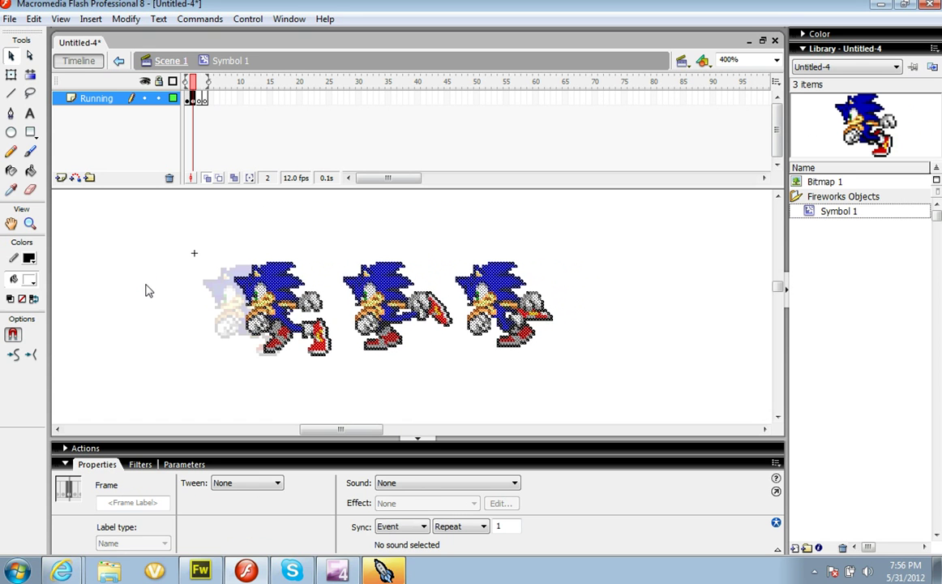
key("Left")
key("Left")
key("Left")
key("Left")
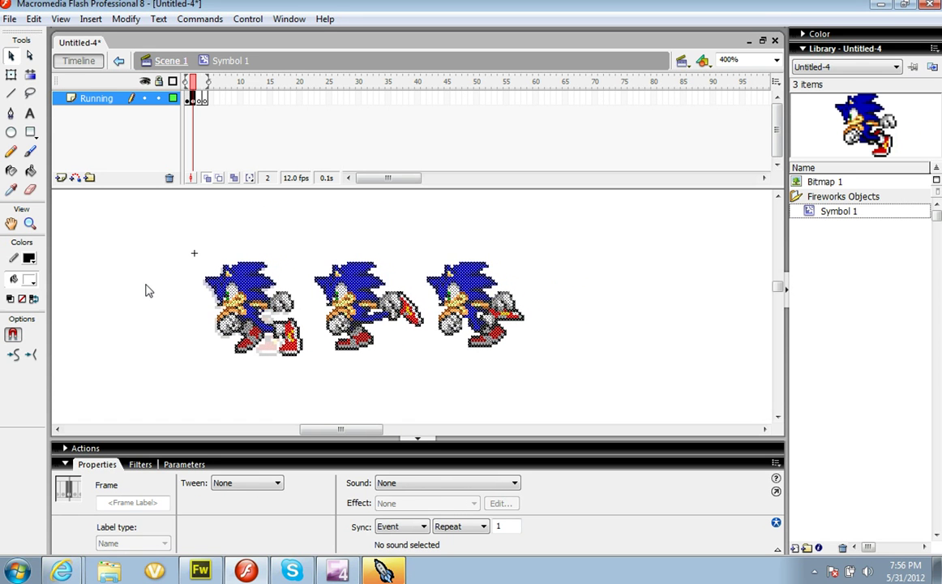
- Finish nudging frame 2's sprites left to line up the second pose with its ghost, and select the other two sprites
key("Left")
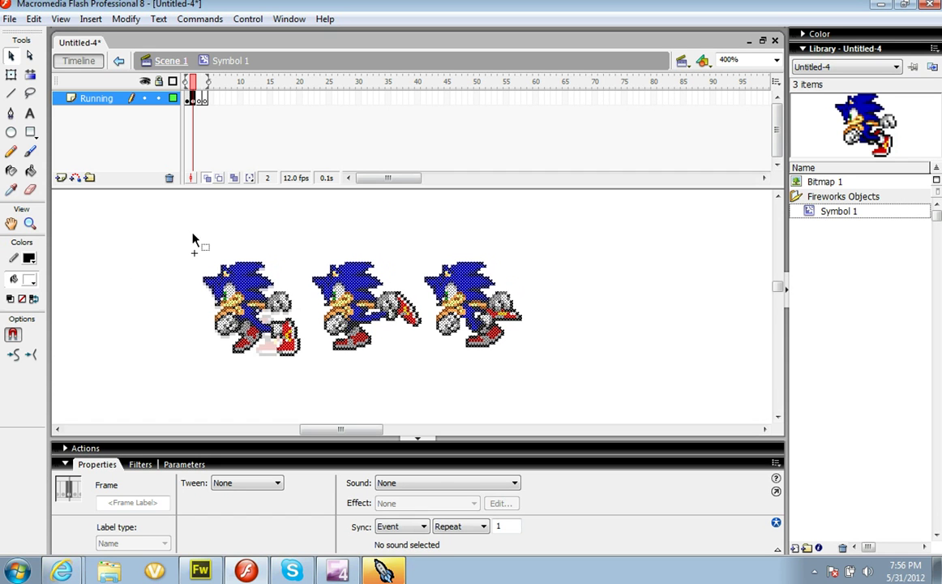
left_click_drag(307, 254, 548, 405)
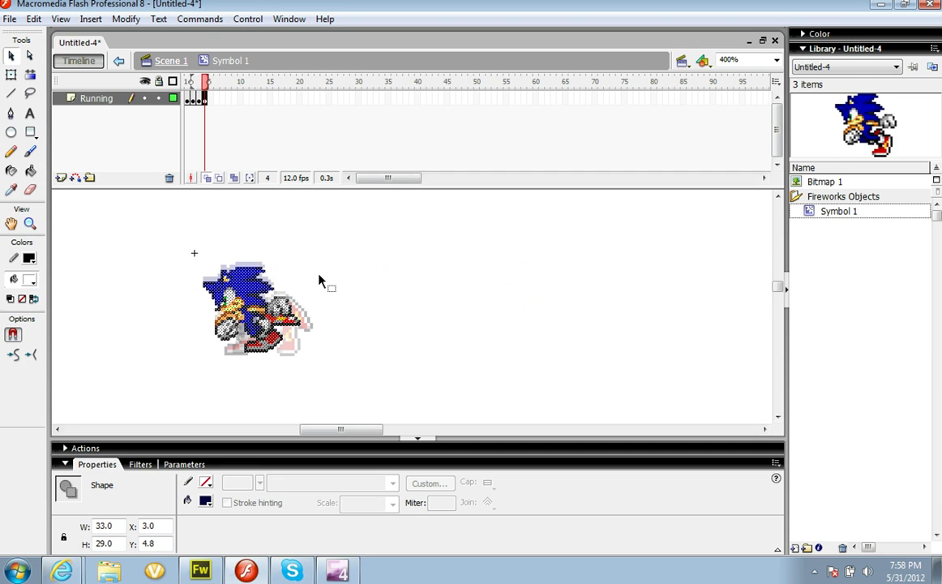
- Leave the symbol for Scene 1 and cut the contents of frame 1 on Layer 1
key("Return")
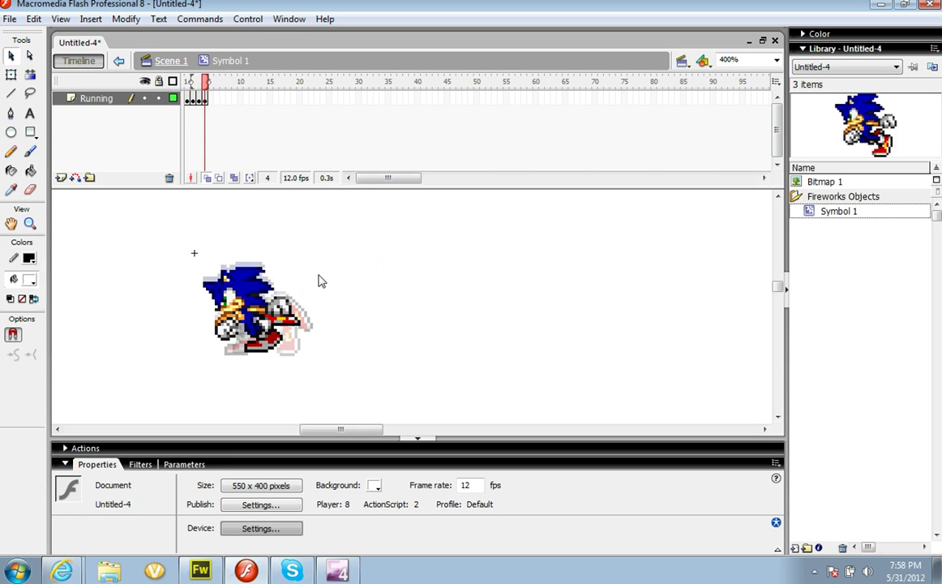
left_click(117, 61)
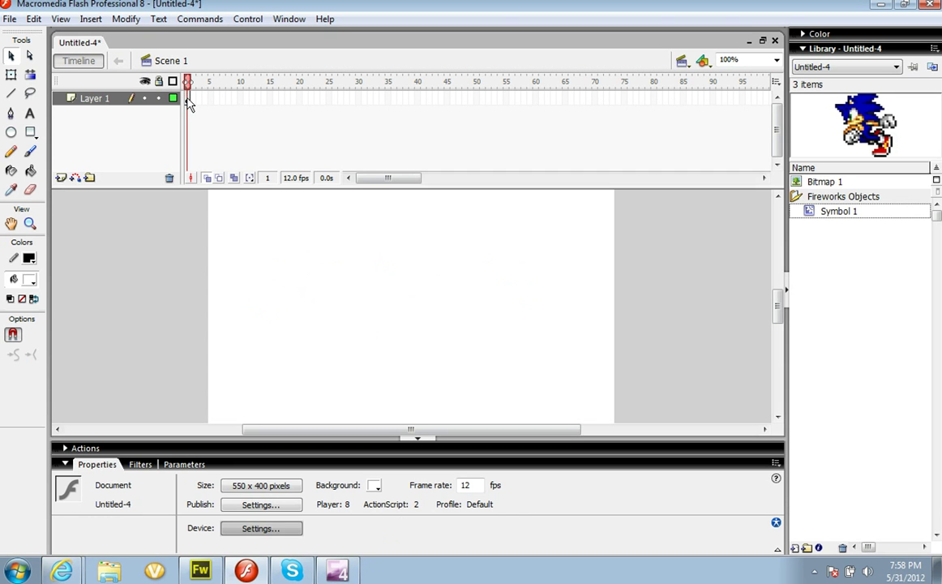
right_click(189, 103)
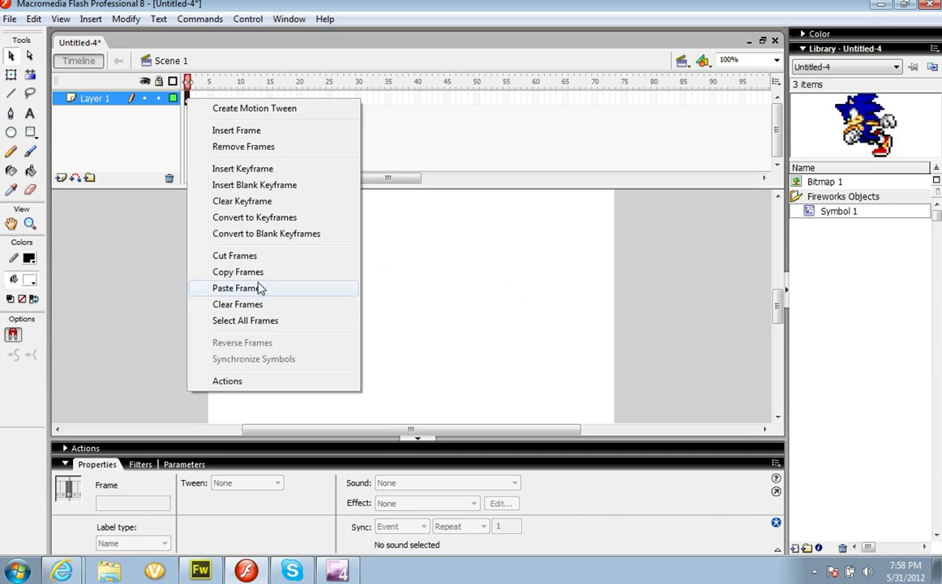
left_click(274, 258)
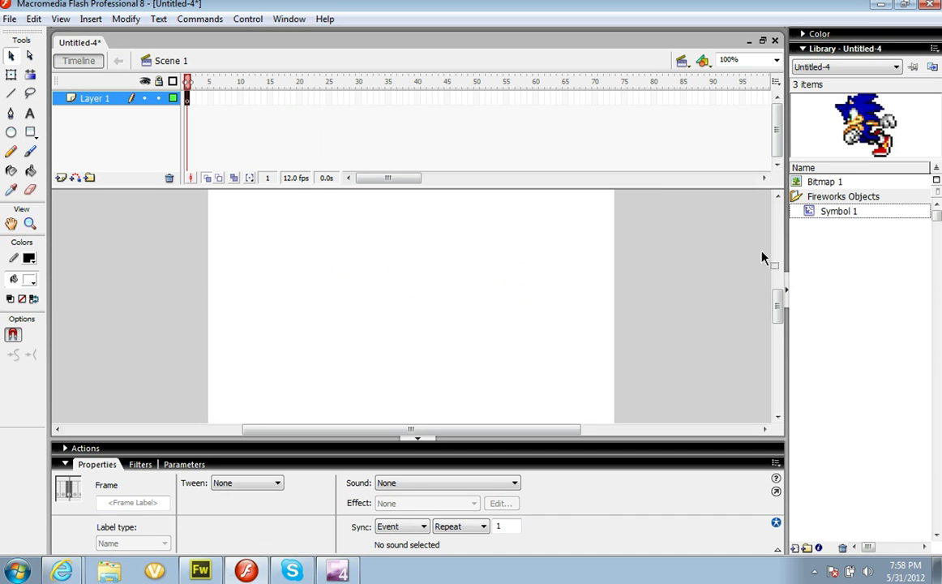
- Place an instance of Symbol 1 from the library near the middle of the stage
left_click(833, 212)
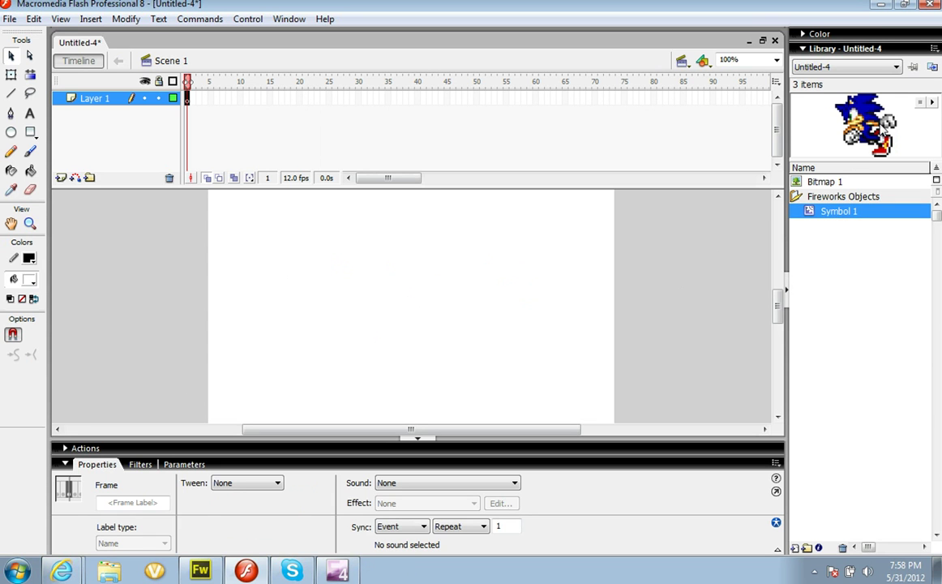
left_click(379, 332)
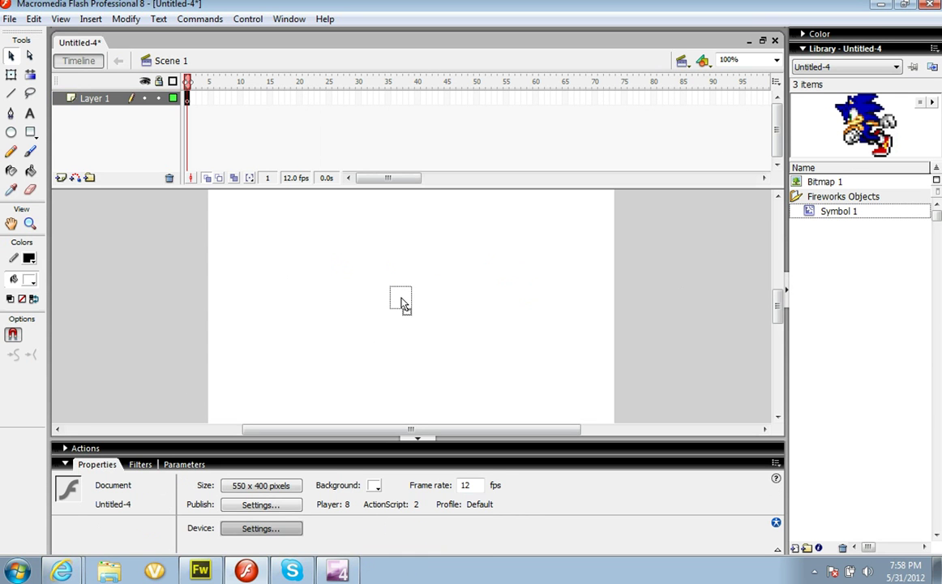
left_click(403, 312)
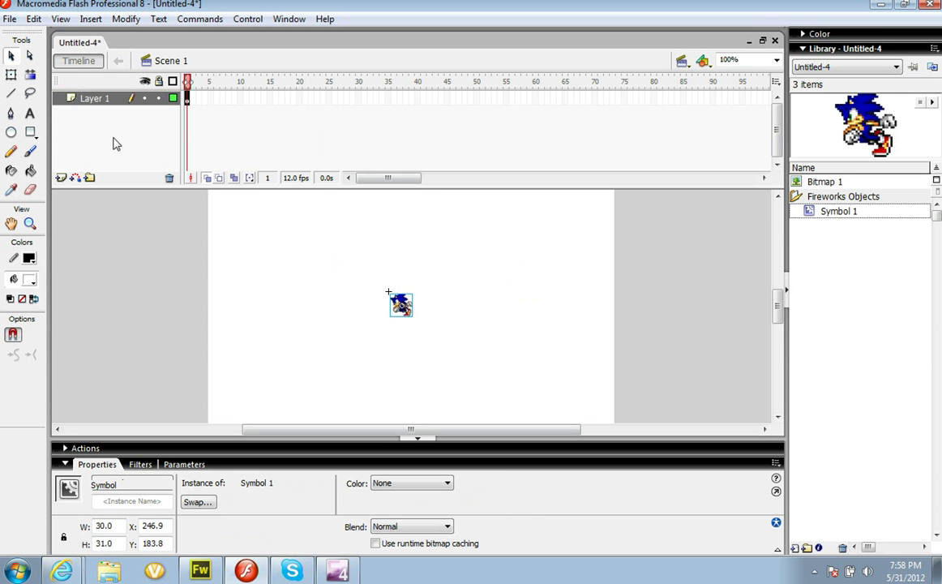
- Extend Layer 1 through frame 4 and move the Sonic instance toward the stage's right edge, at X about 457
left_click(194, 101)
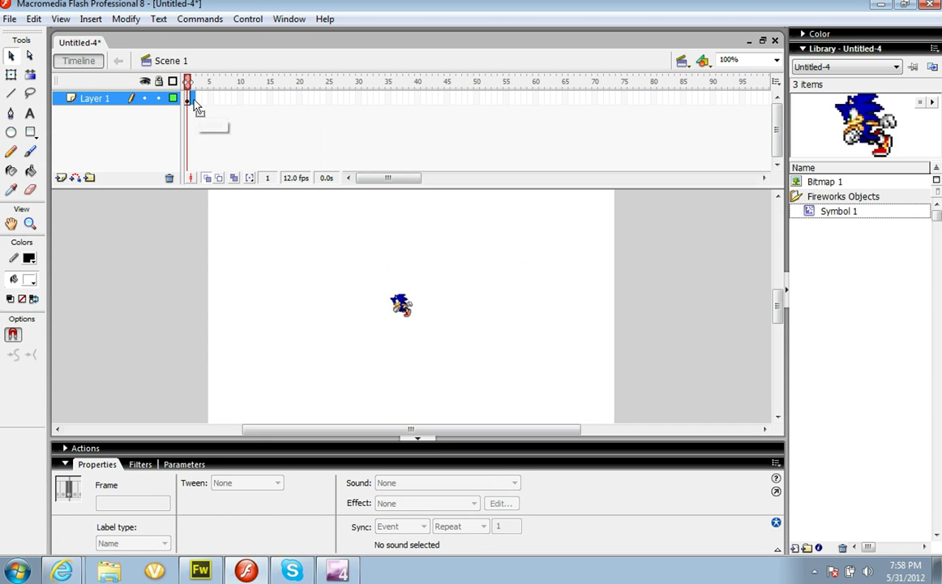
mouse_move(194, 103)
left_mouse_down()
mouse_move(239, 107)
mouse_move(206, 103)
left_mouse_up()
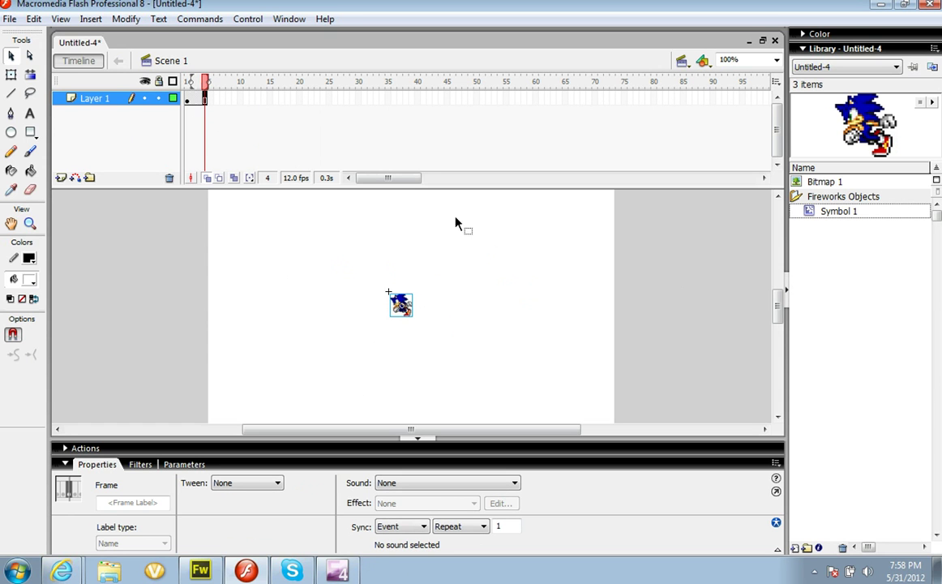
left_click_drag(416, 320, 572, 324)
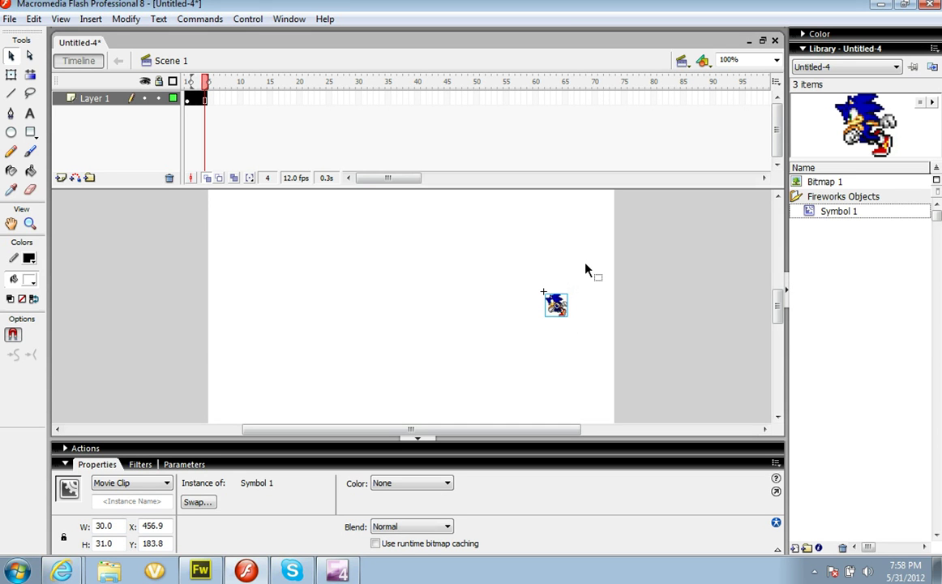
left_click(210, 142)
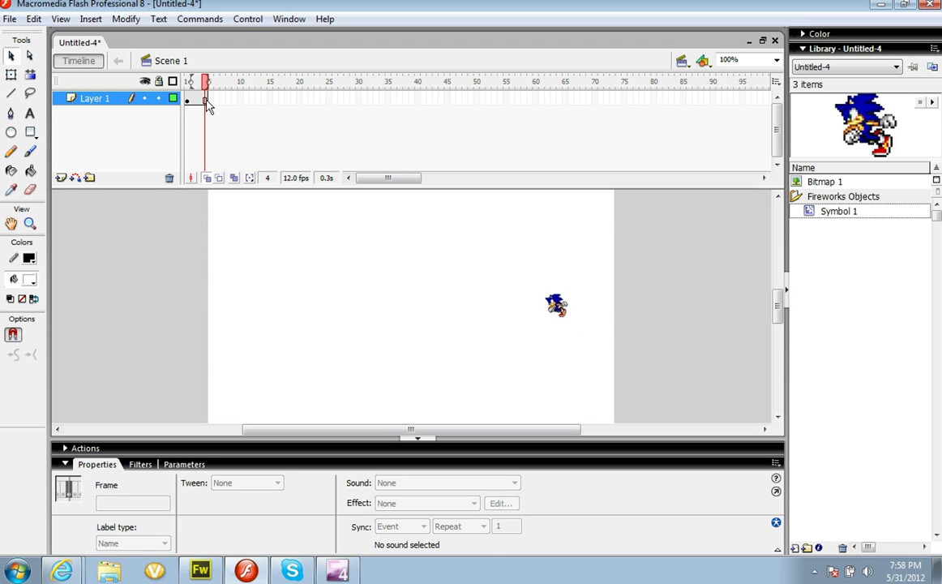
- Insert more frames on Layer 1 and remove the extra one so the layer ends at frame 8
left_click(207, 106)
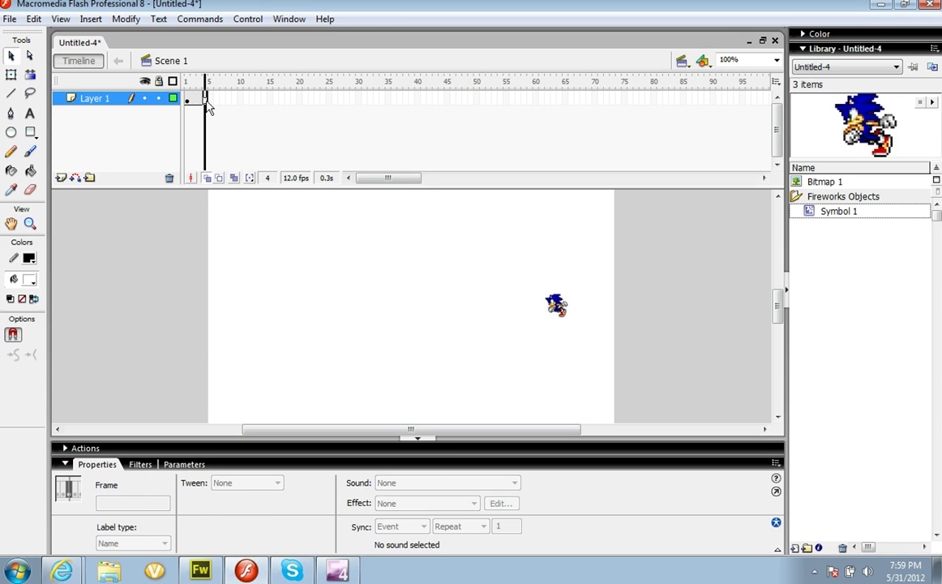
left_click(208, 101)
left_click_drag(212, 101, 230, 108)
right_click(228, 109)
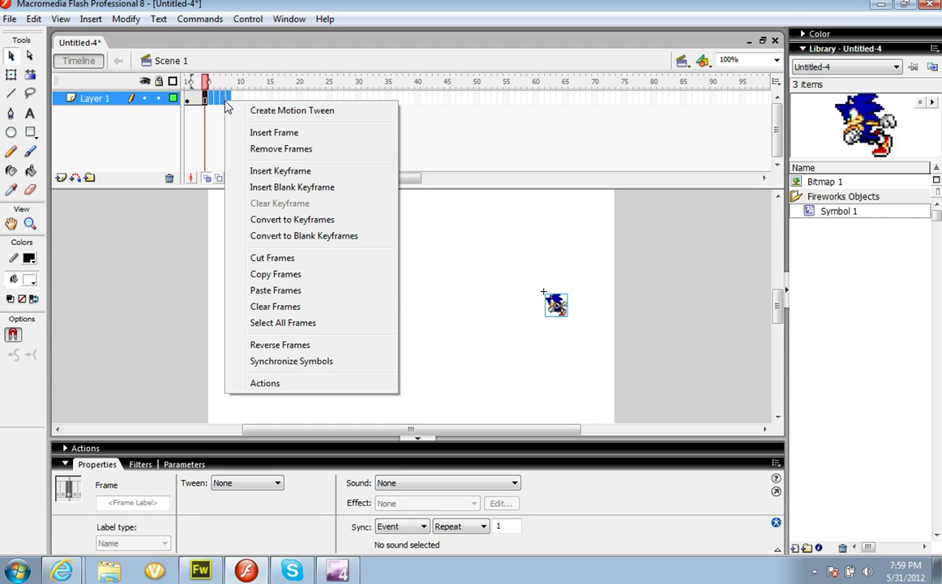
left_click(246, 136)
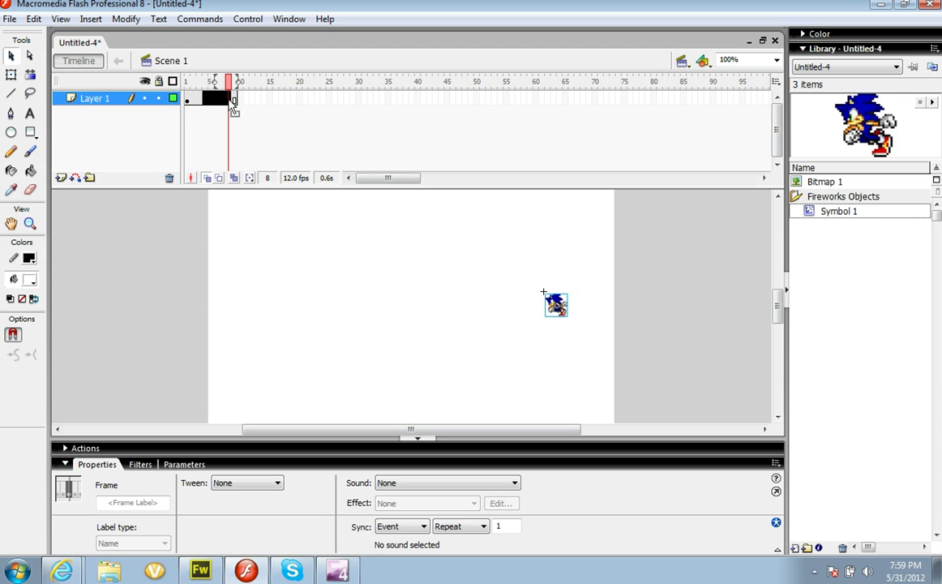
right_click(234, 103)
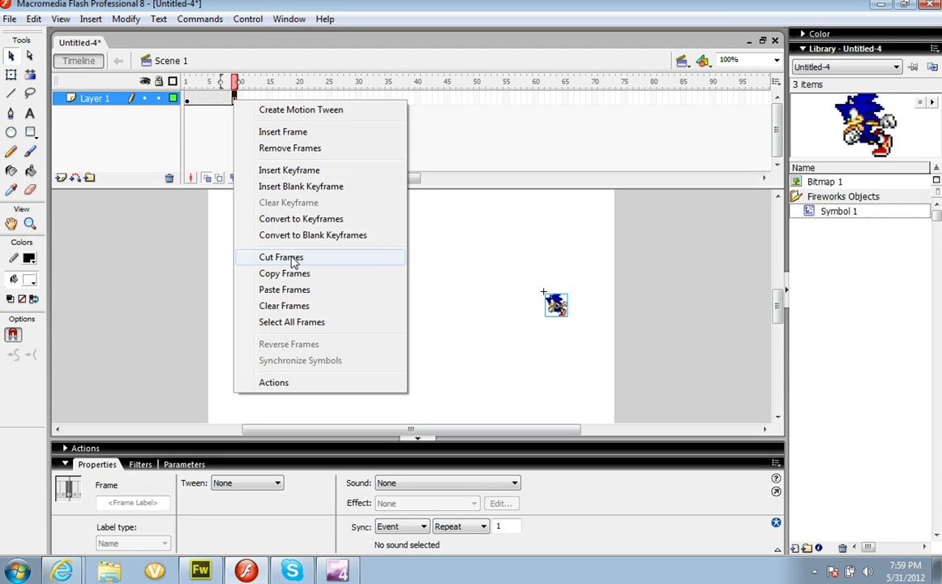
left_click(304, 149)
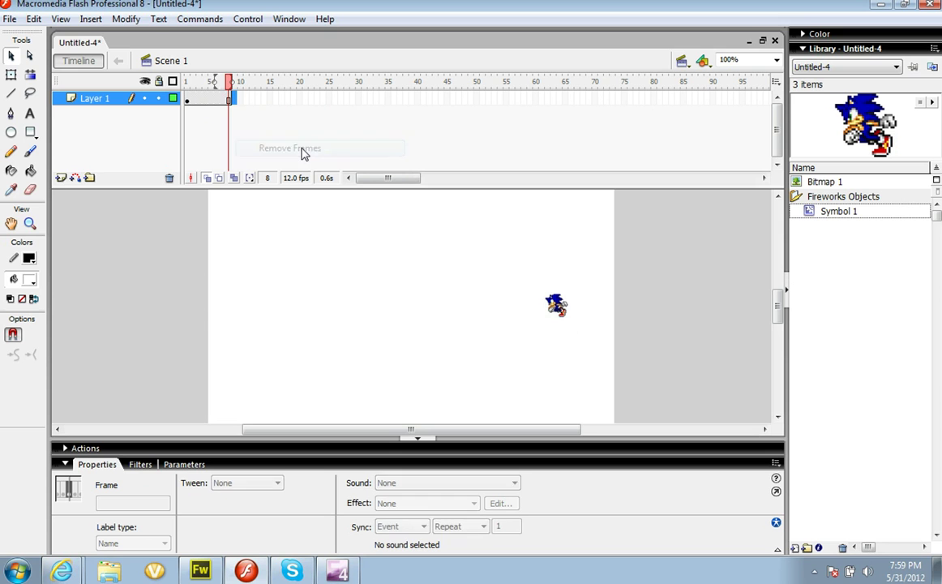
- Insert a keyframe at frame 8 of Layer 1
left_click(187, 101)
left_click(229, 101)
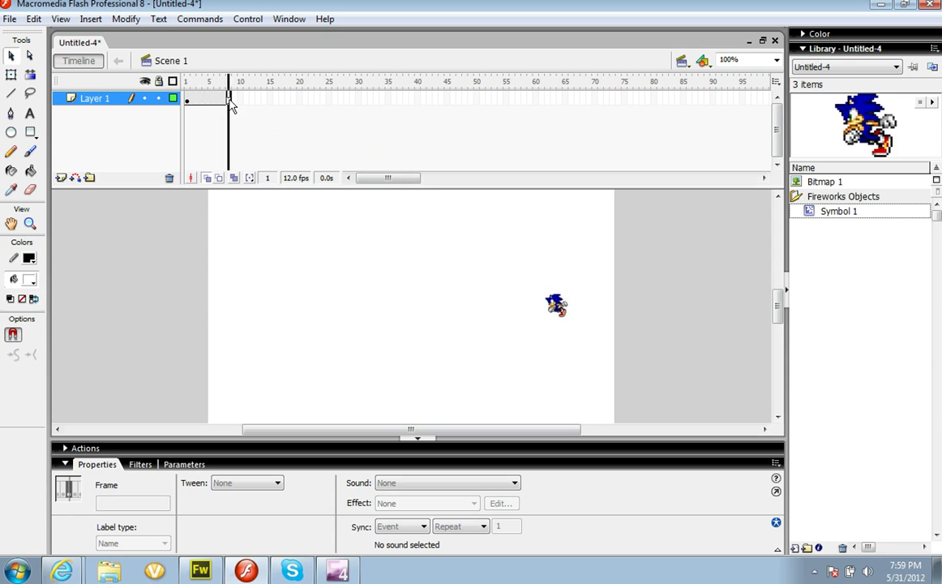
right_click(229, 101)
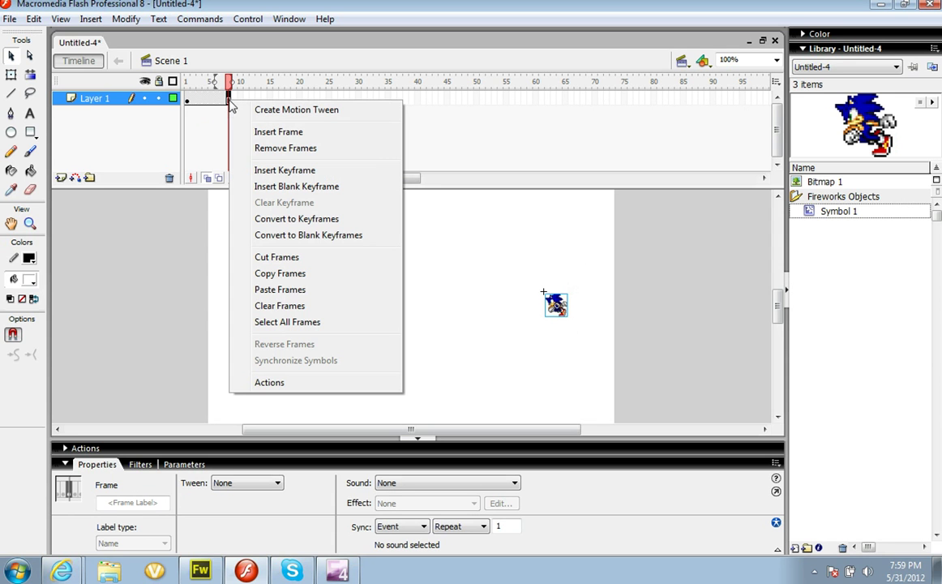
left_click(271, 170)
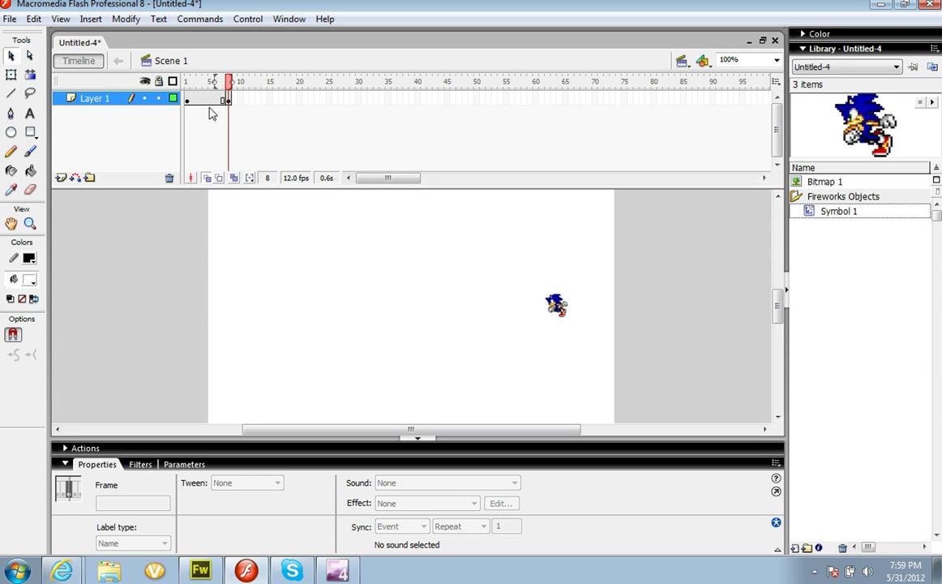
- Create a motion tween on Layer 1 between the keyframes at frames 1 and 8
left_click_drag(190, 101, 233, 115)
left_click(234, 114)
right_click(228, 101)
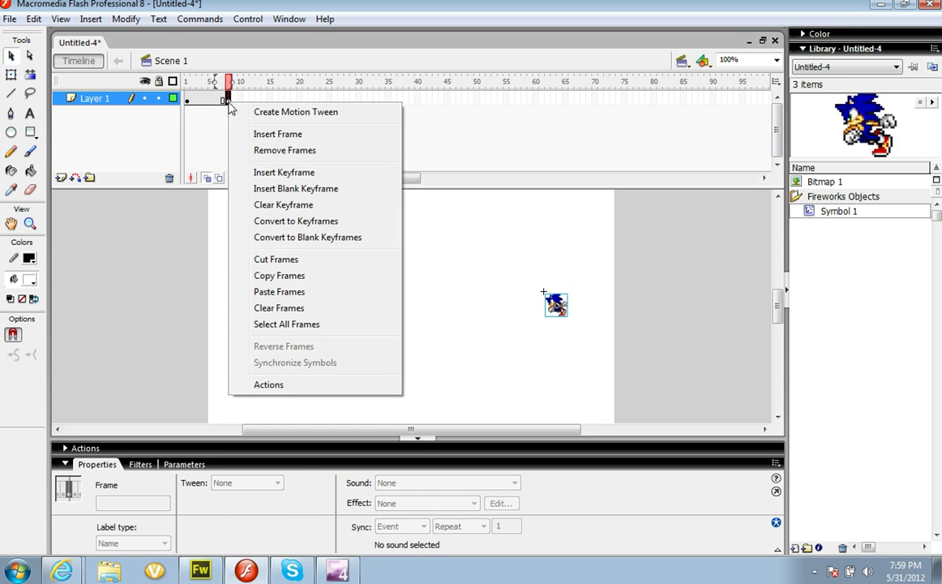
left_click(189, 102)
right_click(188, 100)
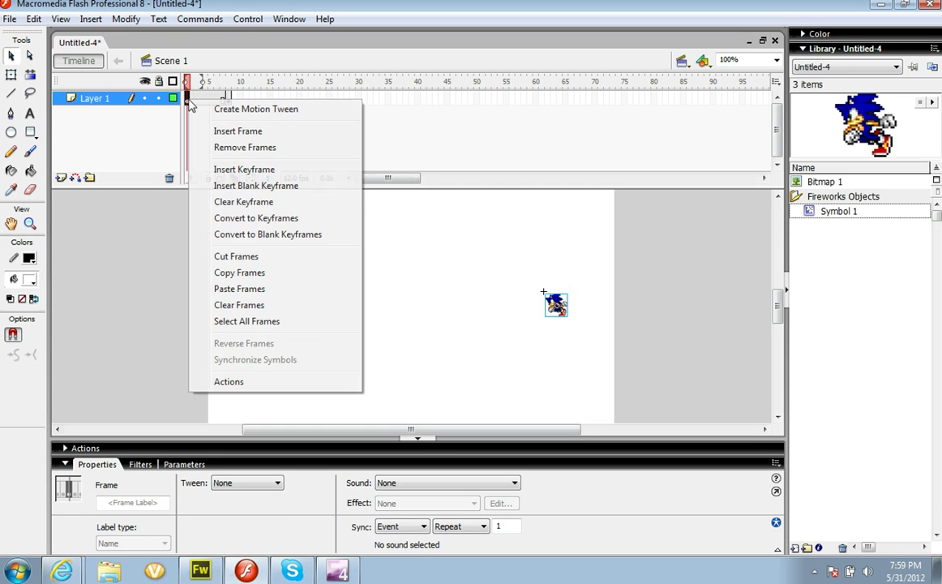
left_click(255, 109)
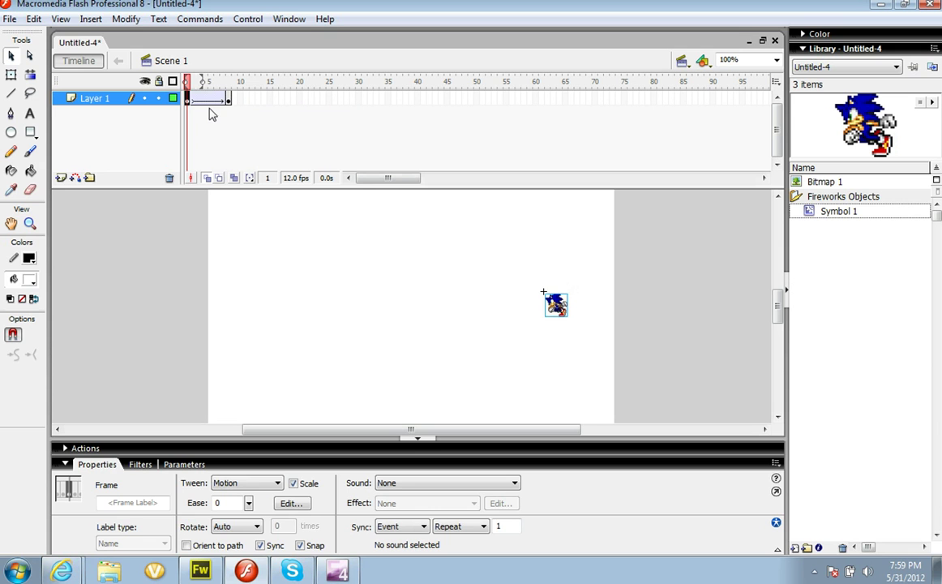
- At the frame 8 keyframe, move the Sonic instance straight left across the stage until it sits near the stage's left edge
left_click(230, 102)
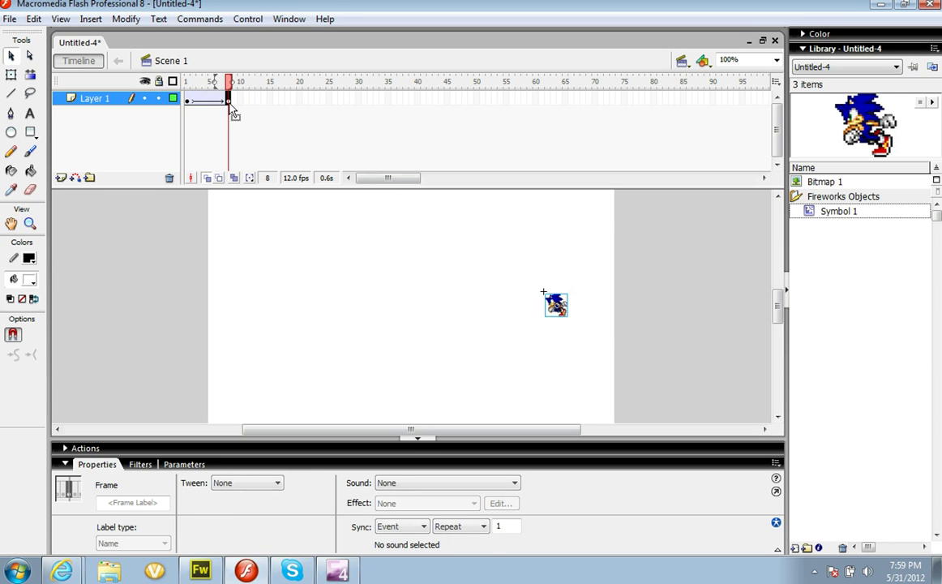
left_click(187, 104)
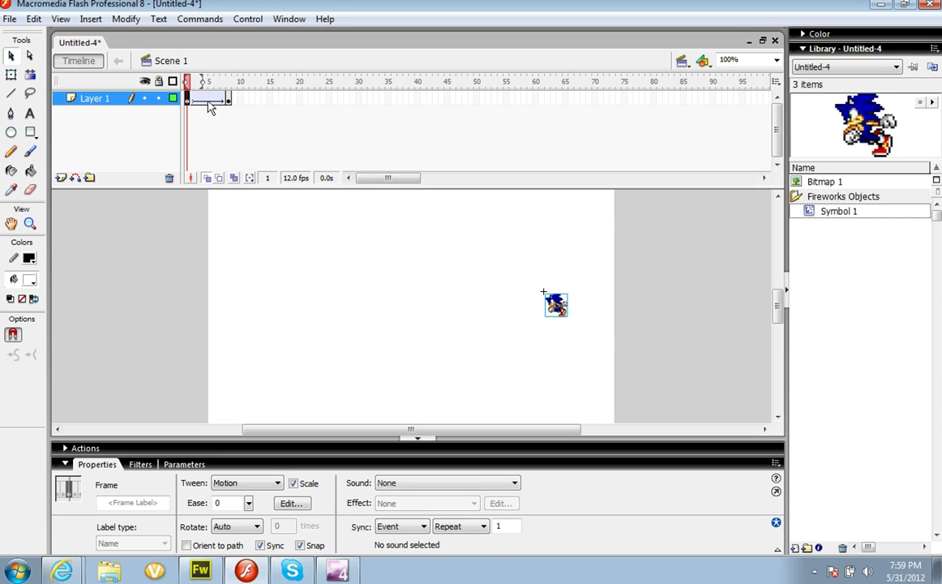
left_click(231, 106)
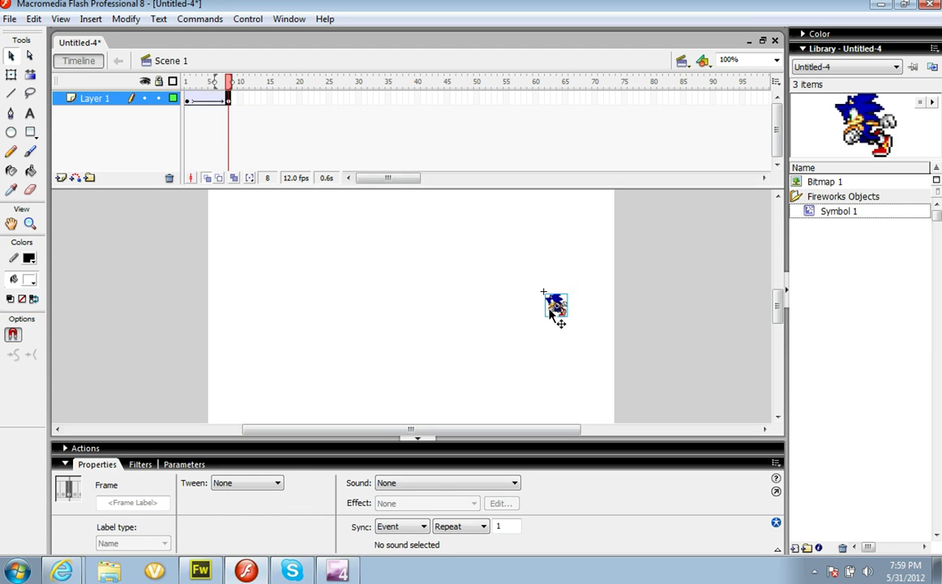
key("Left")
key("Left")
key("Left")
key("Left")
key("Left")
key("Left")
key("Left")
key("Left")
key("Left")
key("Left")
key("Left")
key("Left")
key("Left")
key("Left")
key("Left")
key("Left")
key("Left")
key("Left")
key("Left")
key("Left")
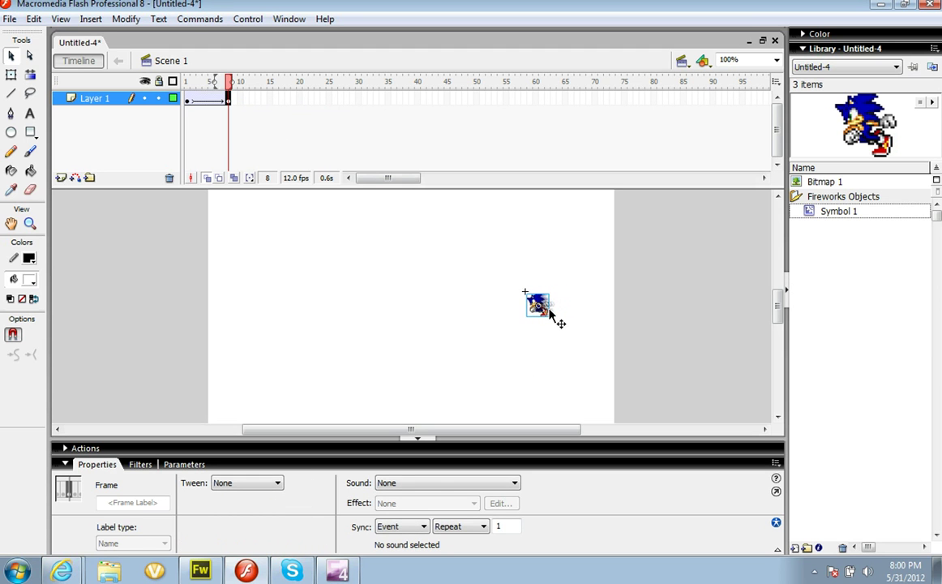
key("Left")
key("Left")
key("Left")
key("Left")
key("Left")
key("Left")
key("Left")
key("Left")
key("Left")
key("Left")
key("Left")
key("Left")
key("Left")
key("Left")
key("Left")
key("Left")
key("Left")
key("Left")
key("Left")
key("Left")
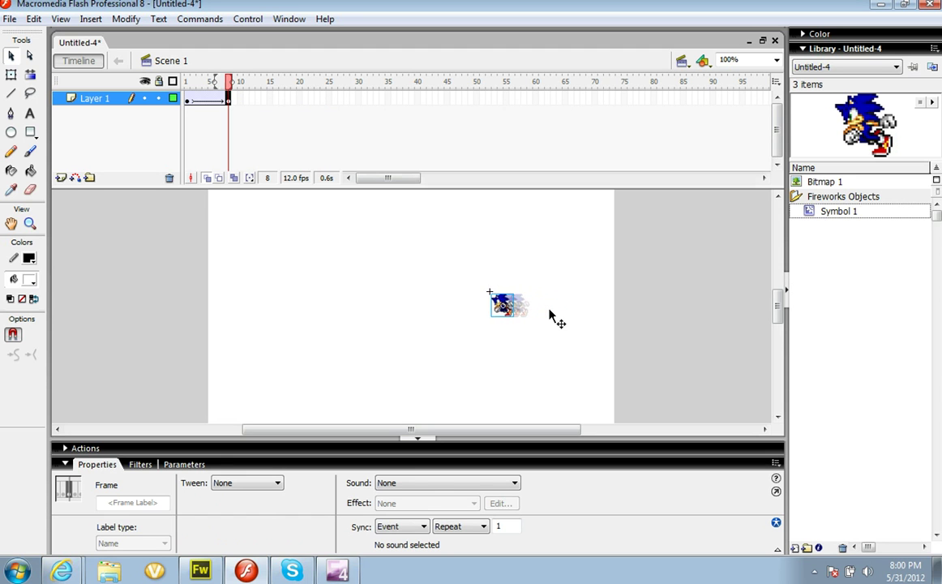
key("Left")
key("Left")
key("Left")
key("Left")
key("Left")
key("Left")
key("Left")
key("Left")
key("Left")
key("Left")
key("Left")
key("Left")
key("Left")
key("Left")
key("Left")
key("Left")
key("Left")
key("Left")
key("Left")
key("Left")
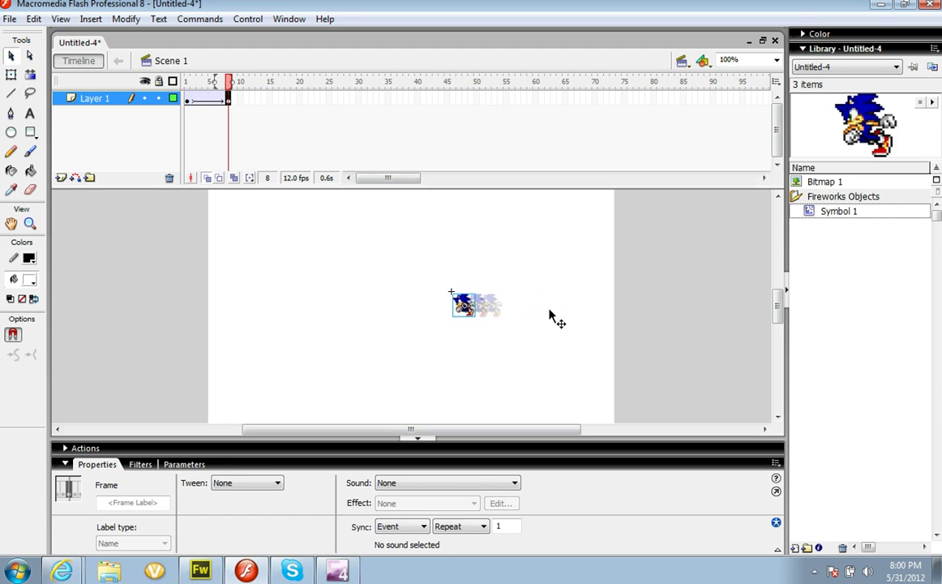
key("Left")
key("Left")
key("Left")
key("Left")
key("Left")
key("Left")
key("Left")
key("Left")
key("Left")
key("Left")
key("Left")
key("Left")
key("Left")
key("Left")
key("Left")
key("Left")
key("Left")
key("Left")
key("Left")
key("Left")
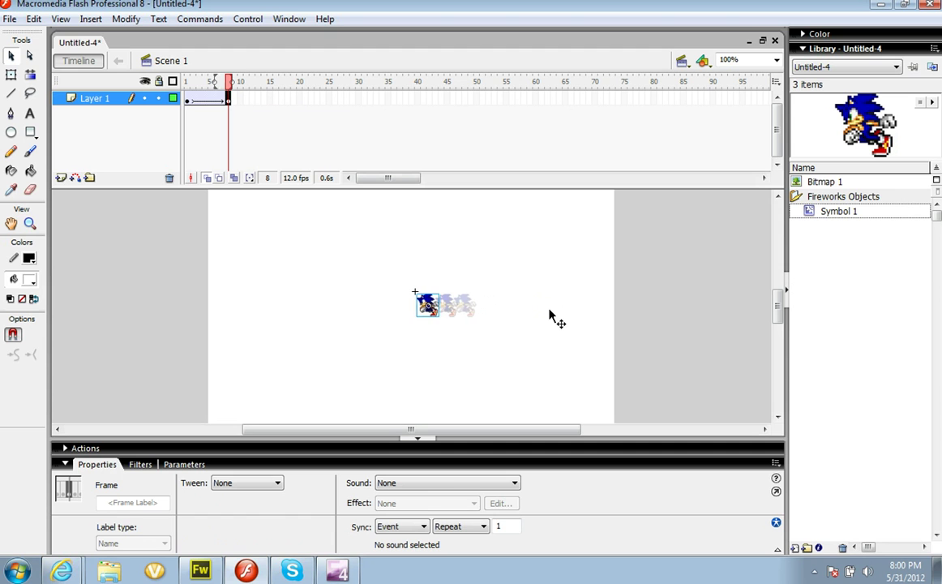
key("Left")
key("Left")
key("Left")
key("Left")
key("Left")
key("Left")
key("Left")
key("Left")
key("Left")
key("Left")
key("Left")
key("Left")
key("Left")
key("Left")
key("Left")
key("Left")
key("Left")
key("Left")
key("Left")
key("Left")
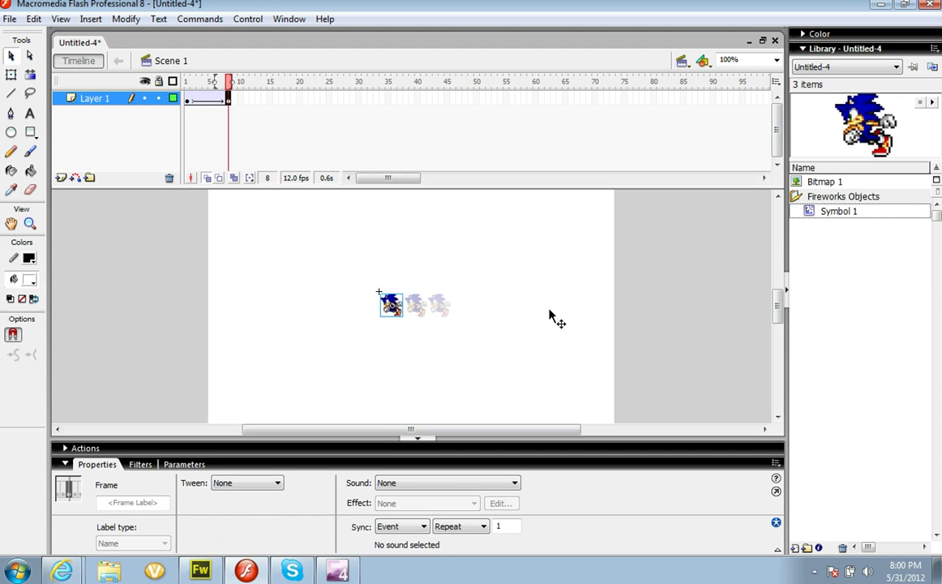
key("Left")
key("Left")
key("Left")
key("Left")
key("Left")
key("Left")
key("Left")
key("Left")
key("Left")
key("Left")
key("Left")
key("Left")
key("Left")
key("Left")
key("Left")
key("Left")
key("Left")
key("Left")
key("Left")
key("Left")
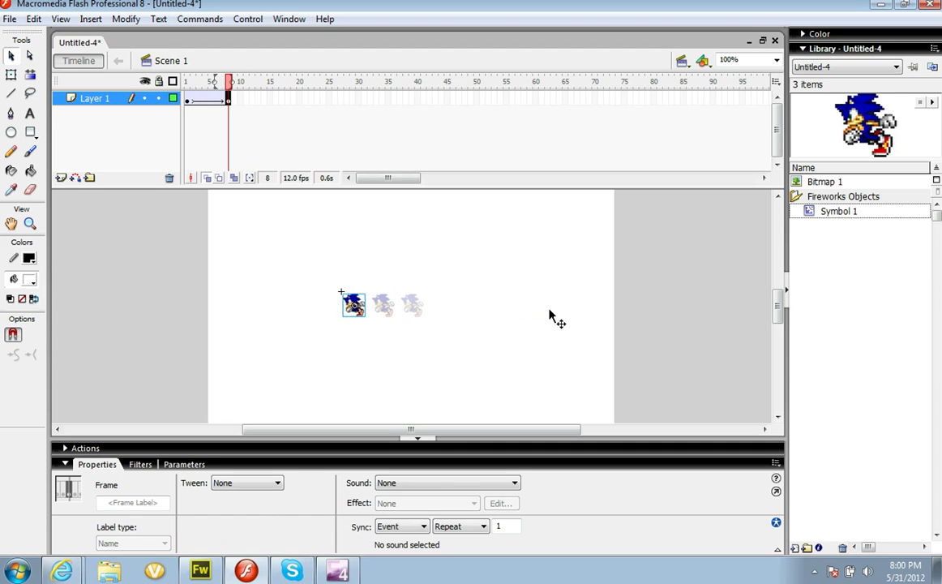
key("Left")
key("Left")
key("Left")
key("Left")
key("Left")
key("Left")
key("Left")
key("Left")
key("Left")
key("Left")
key("Left")
key("Left")
key("Left")
key("Left")
key("Left")
key("Left")
key("Left")
key("Left")
key("Left")
key("Left")
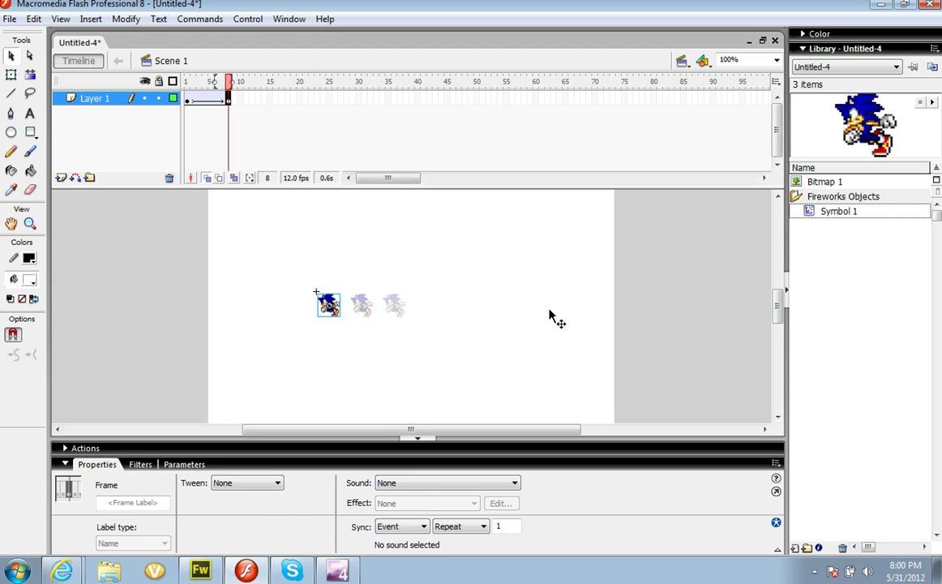
left_click(550, 315)
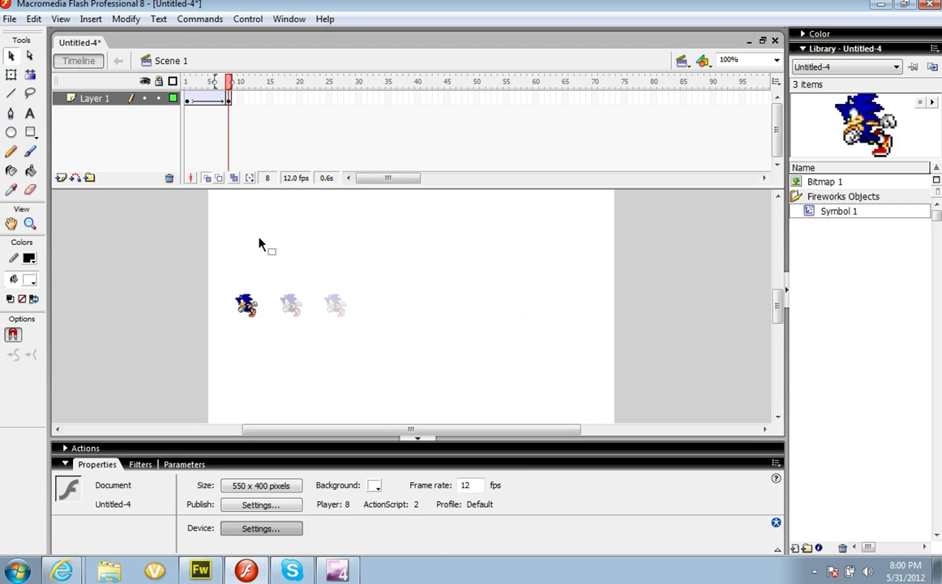
- Play the tween on the timeline, test the movie in the preview player, and close the preview
key("Return")
key("ctrl+Return")
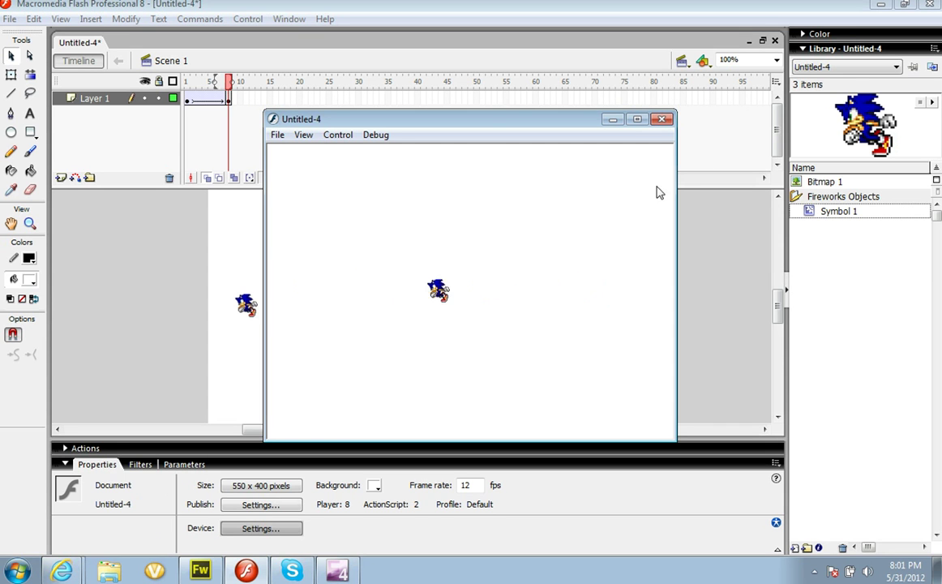
left_click(663, 119)
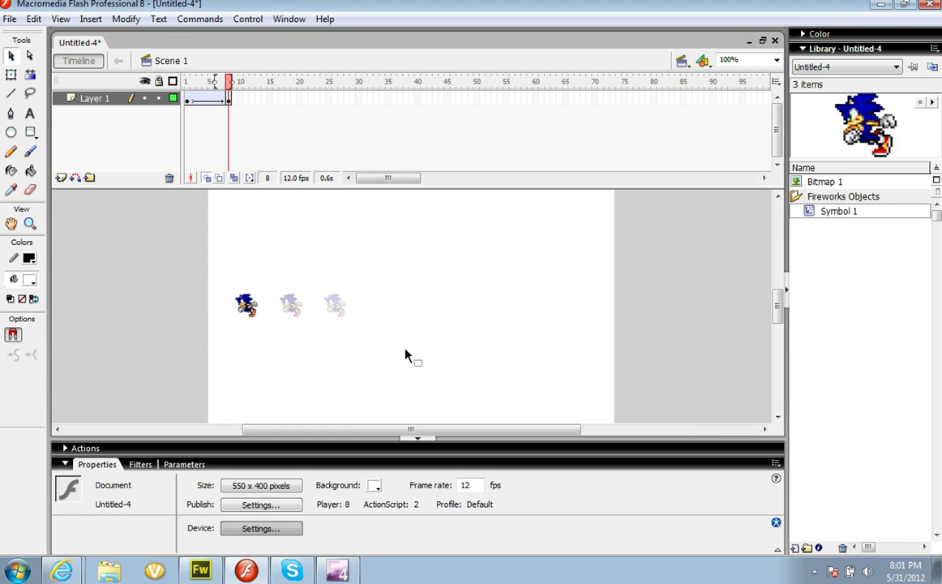